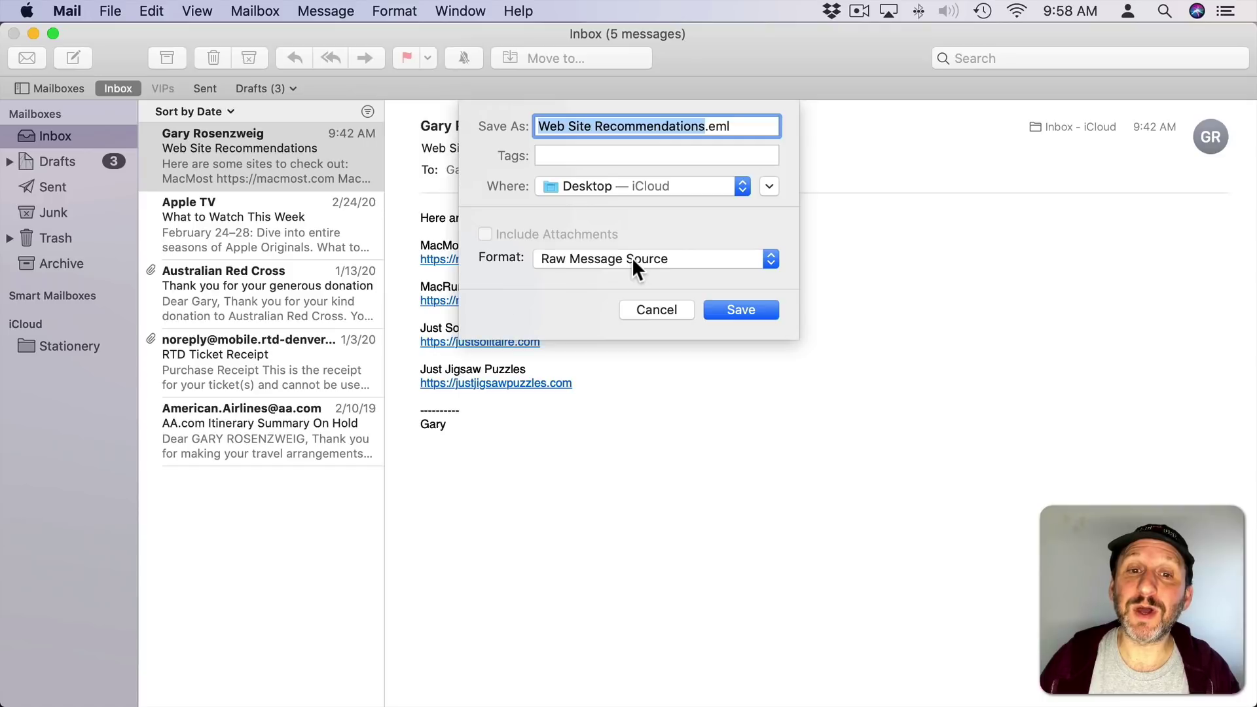
Examine the file formats offered for saving the Web Site Recommendations message, and close the save dialog without saving.
{"action": "left_click", "coordinate": [633, 267]}
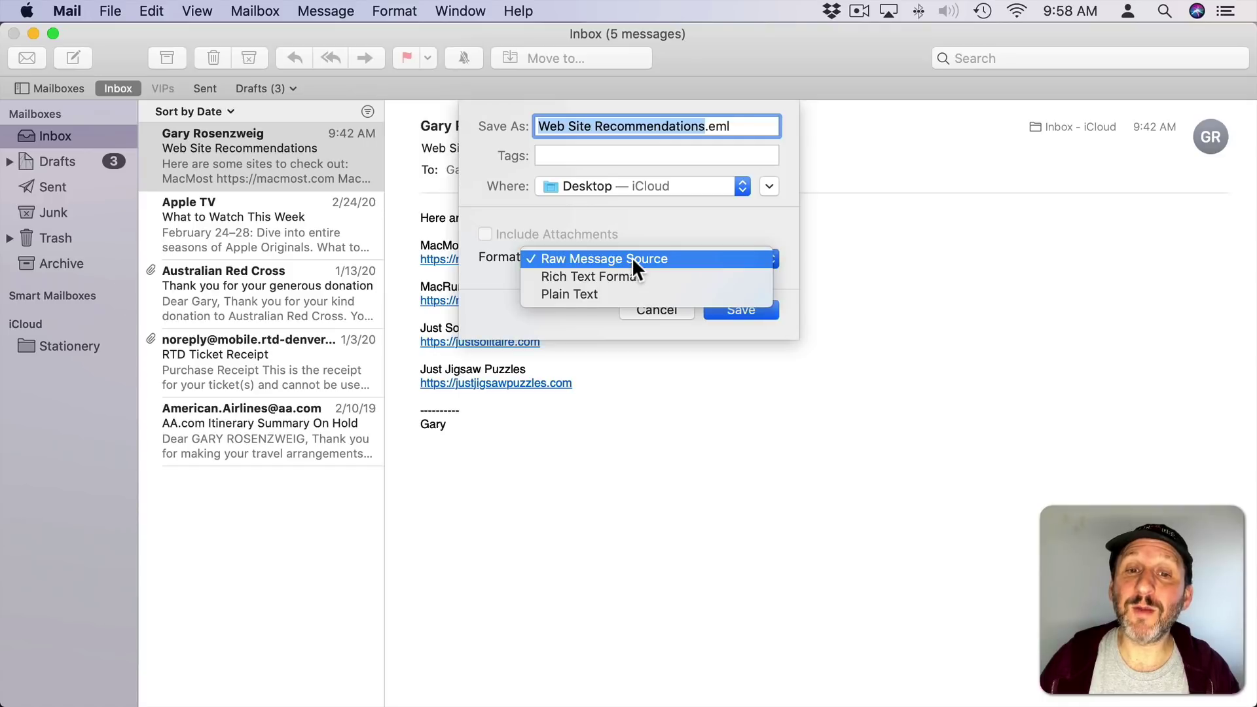
{"action": "left_click", "coordinate": [650, 224]}
{"action": "double_click", "coordinate": [718, 127]}
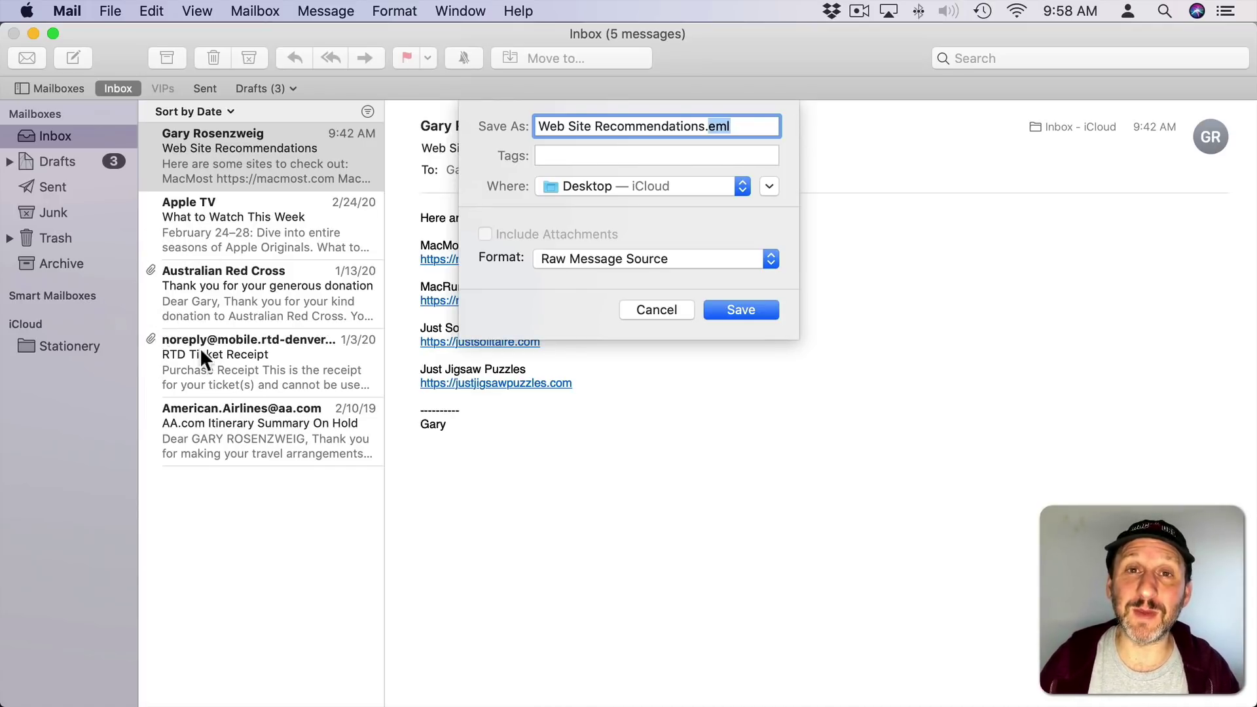
{"action": "left_click", "coordinate": [615, 259]}
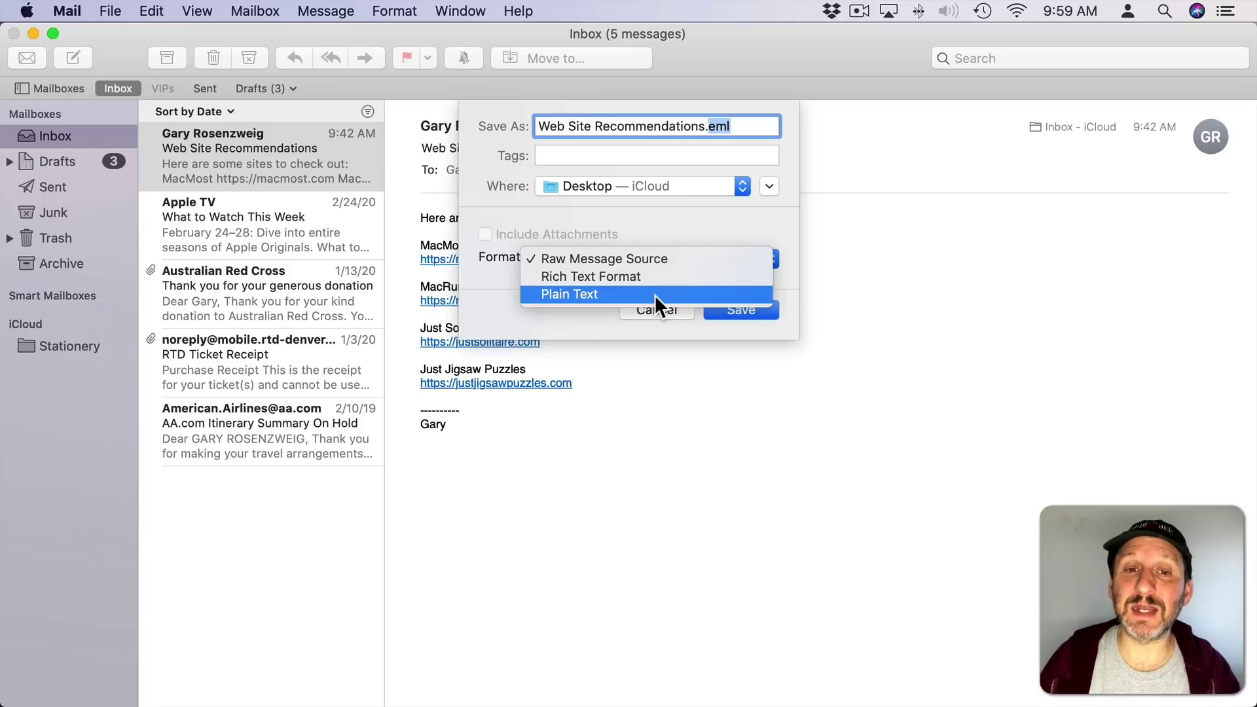
{"action": "left_click", "coordinate": [611, 301]}
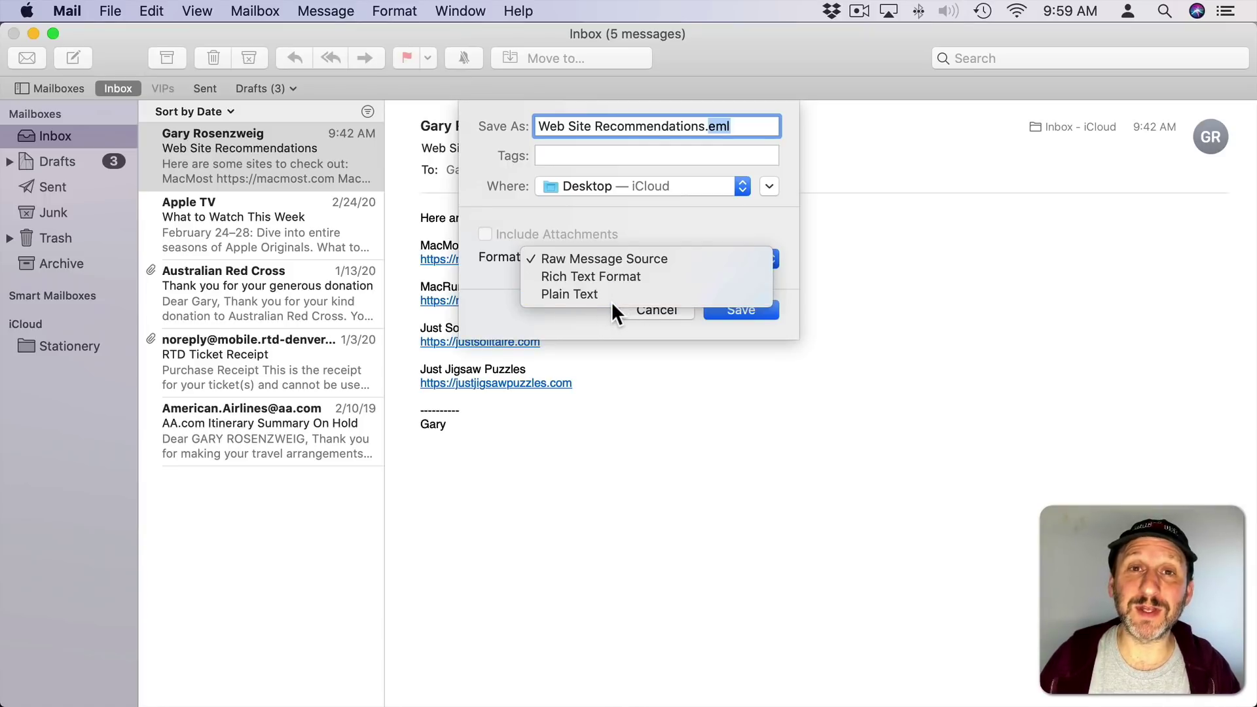
{"action": "left_click", "coordinate": [637, 310]}
View the PDF export settings for the Web Site Recommendations message, and leave them without exporting.
{"action": "left_click", "coordinate": [110, 10]}
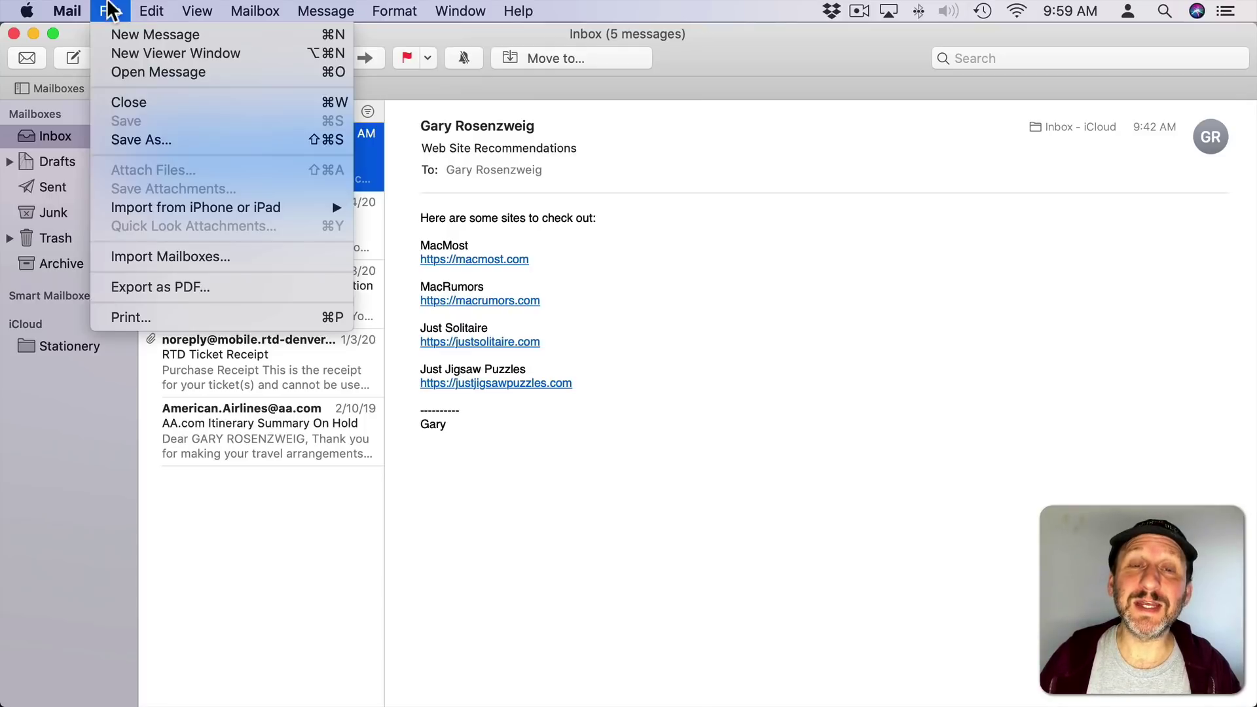
{"action": "left_click", "coordinate": [153, 284]}
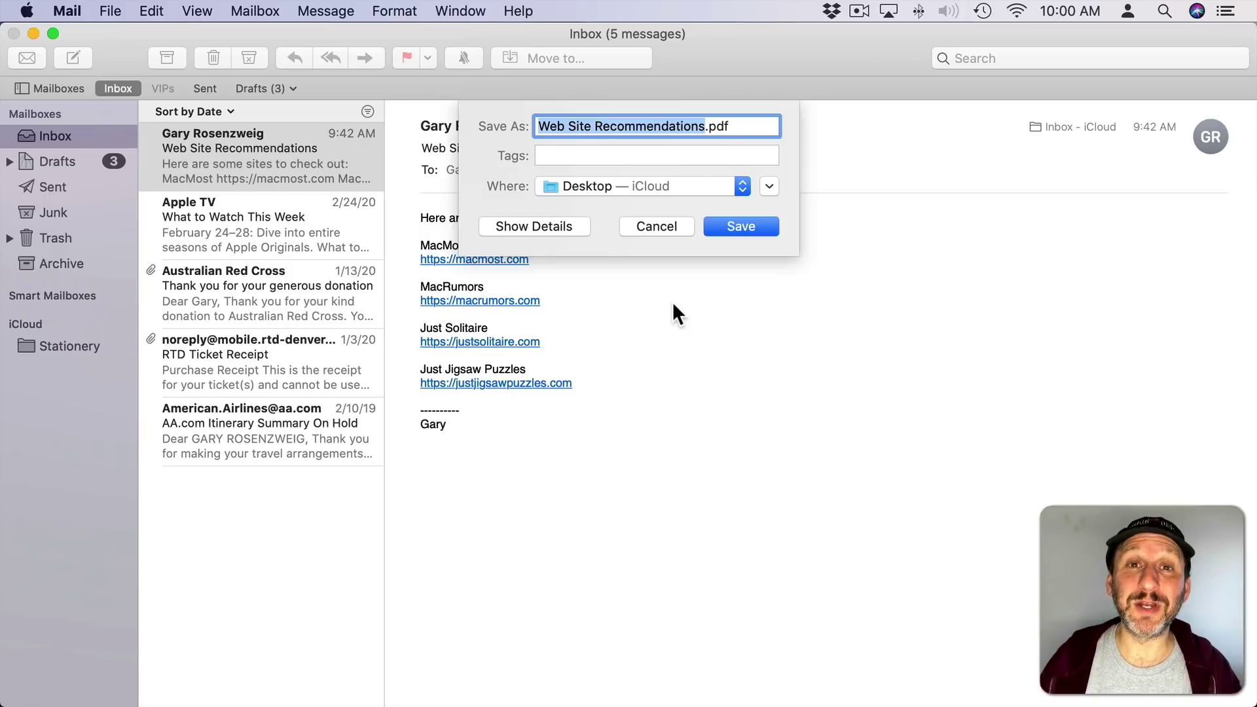
{"action": "left_click", "coordinate": [654, 234]}
Look at the print settings for the Web Site Recommendations message, including the PDF options offered there.
{"action": "left_click", "coordinate": [110, 11]}
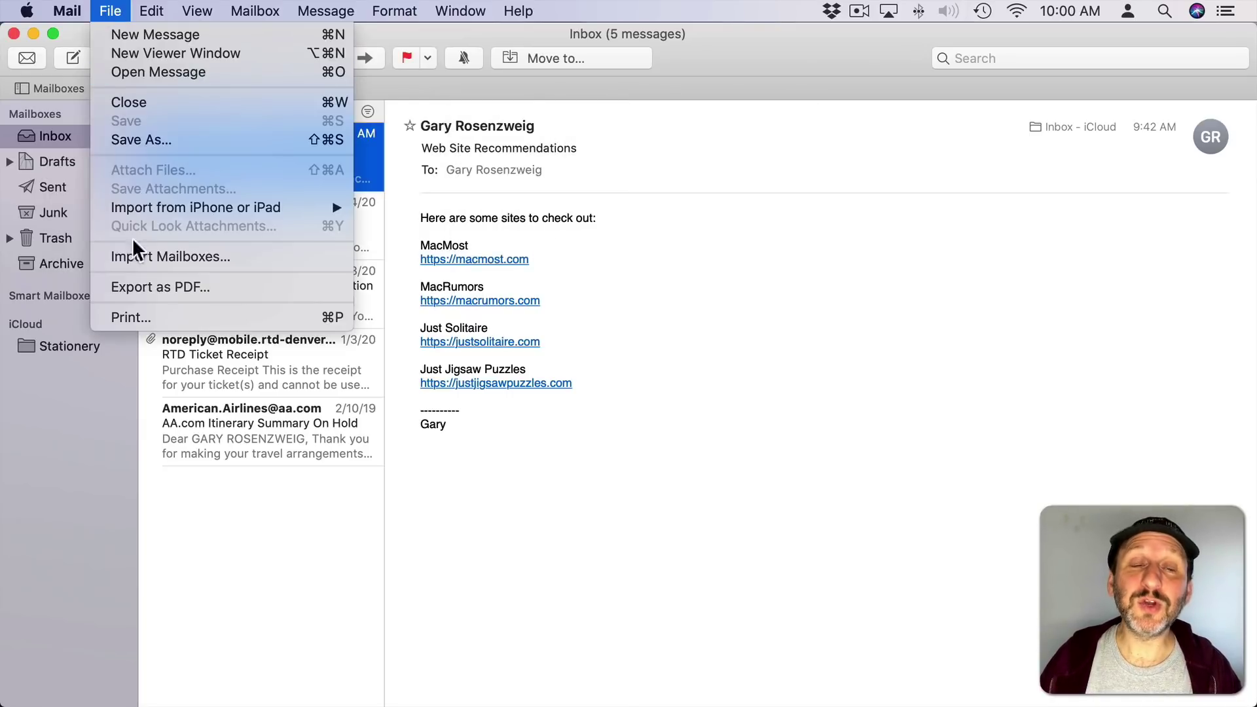
{"action": "left_click", "coordinate": [129, 317]}
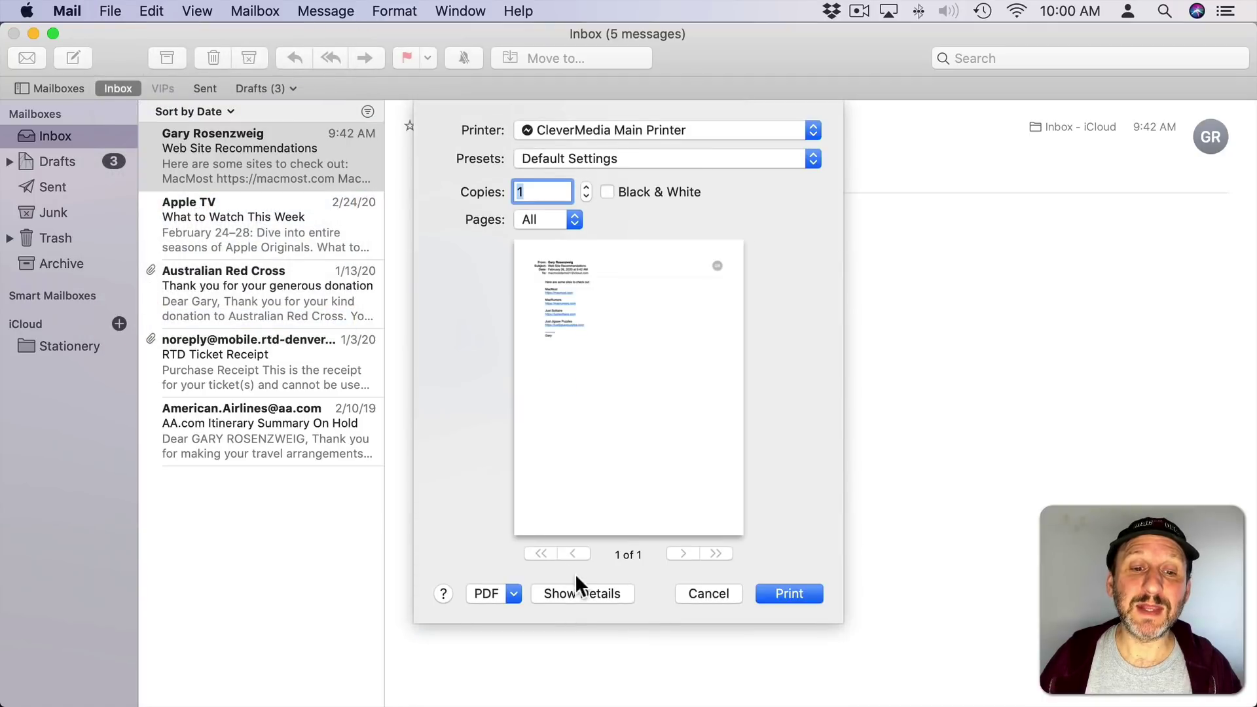
{"action": "left_click", "coordinate": [513, 594]}
{"action": "left_click", "coordinate": [442, 528]}
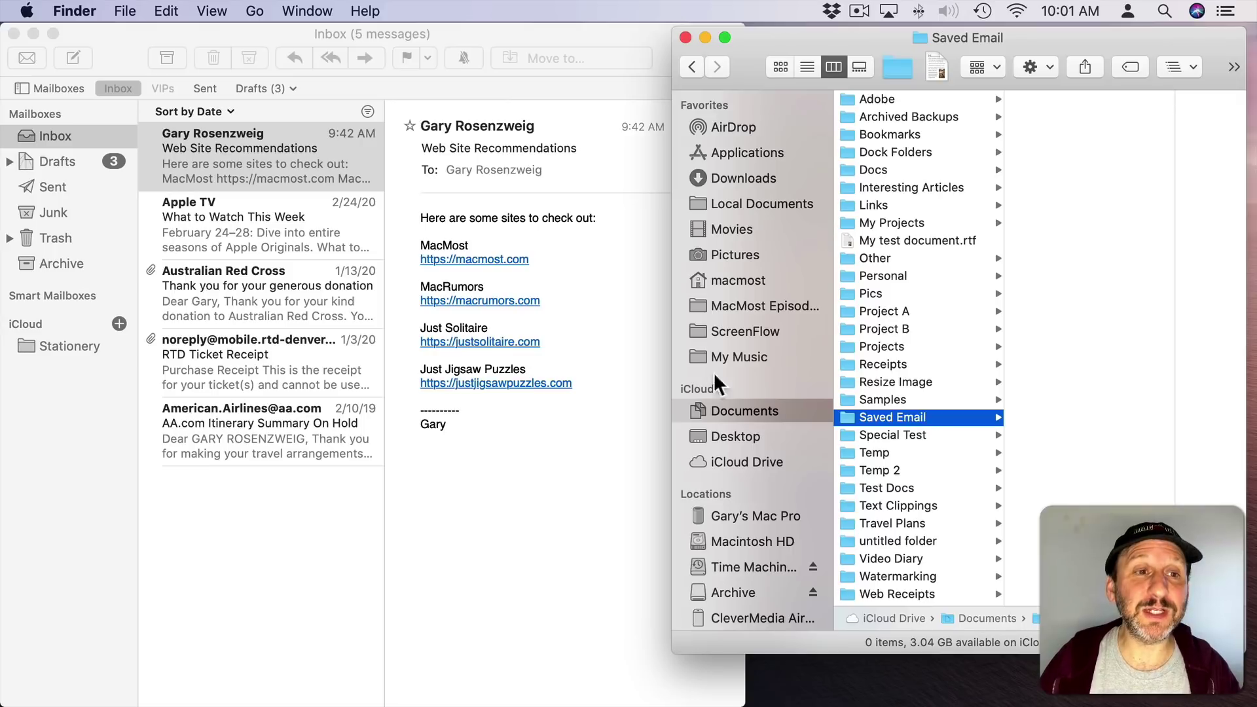
Switch to Mail and save the Web Site Recommendations message in Plain Text format in the Saved Email folder.
{"action": "left_click", "coordinate": [268, 179]}
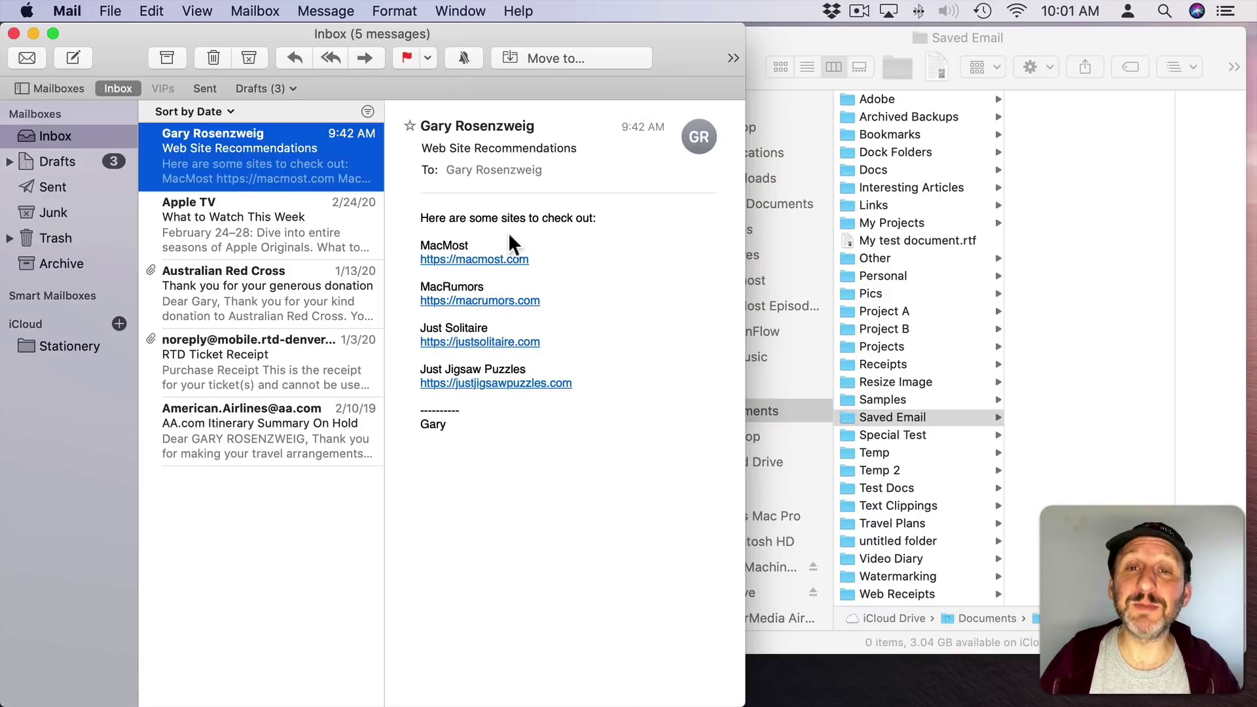
{"action": "left_click", "coordinate": [110, 11]}
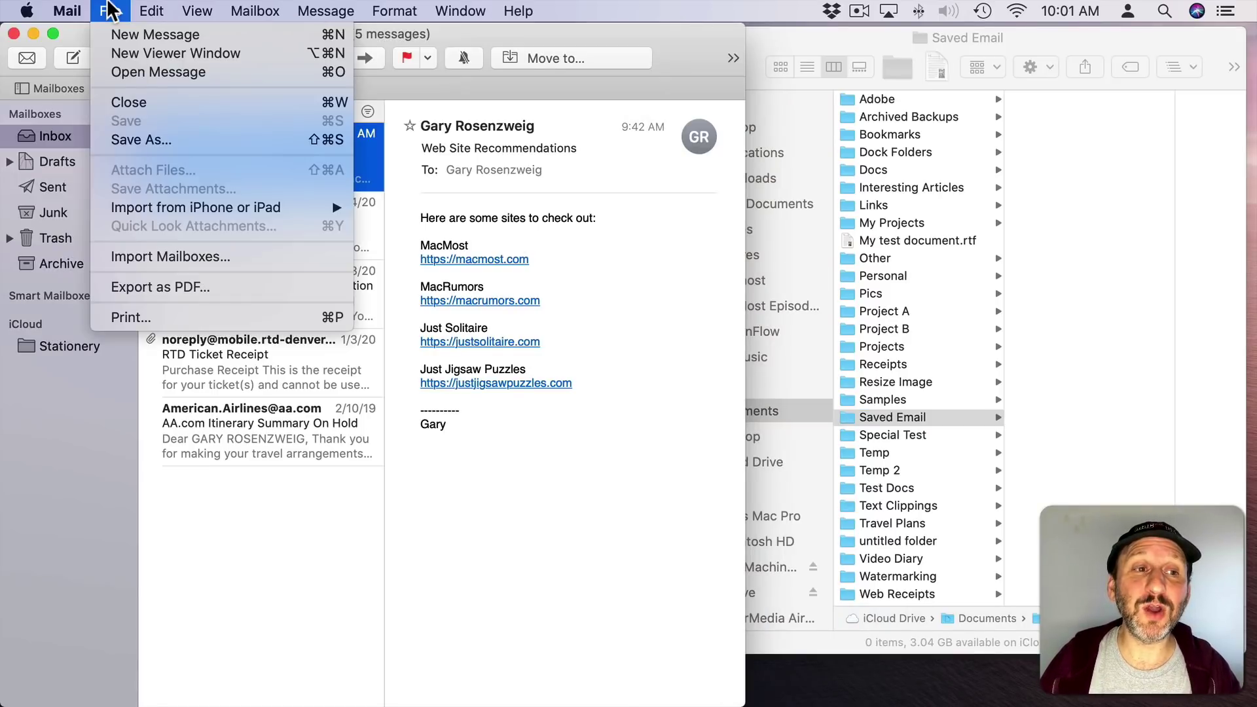
{"action": "left_click", "coordinate": [141, 139]}
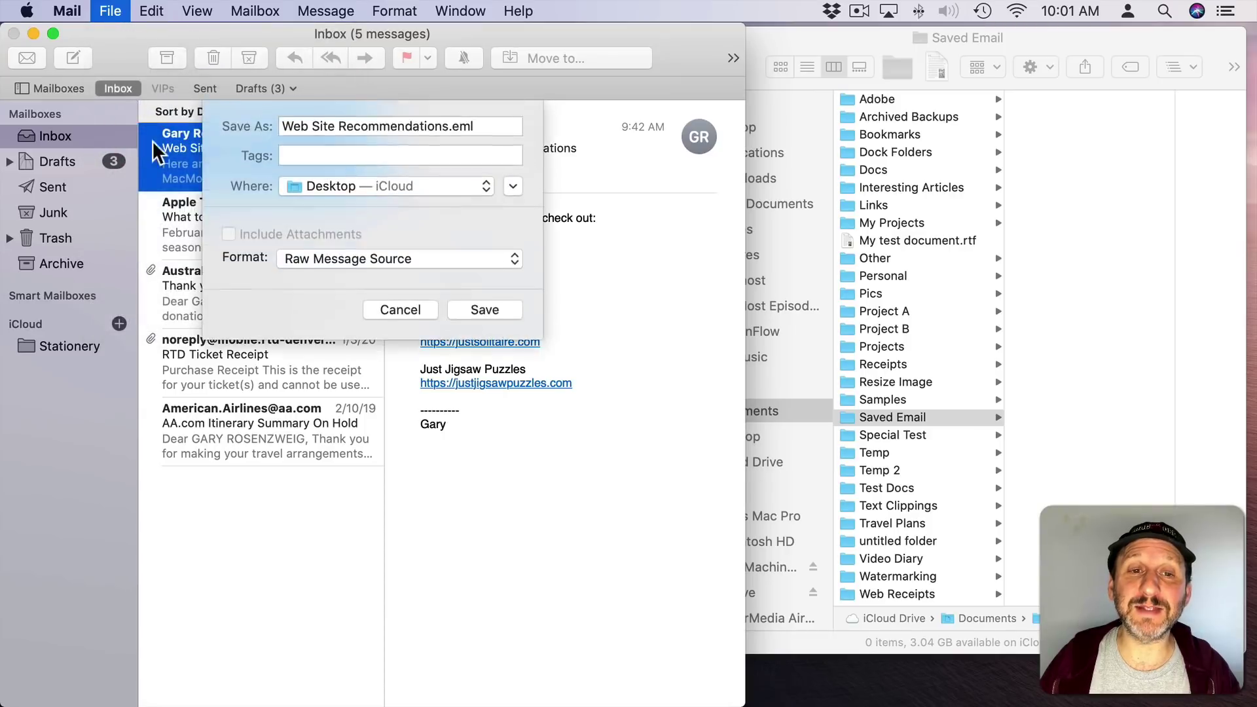
{"action": "left_click", "coordinate": [392, 262]}
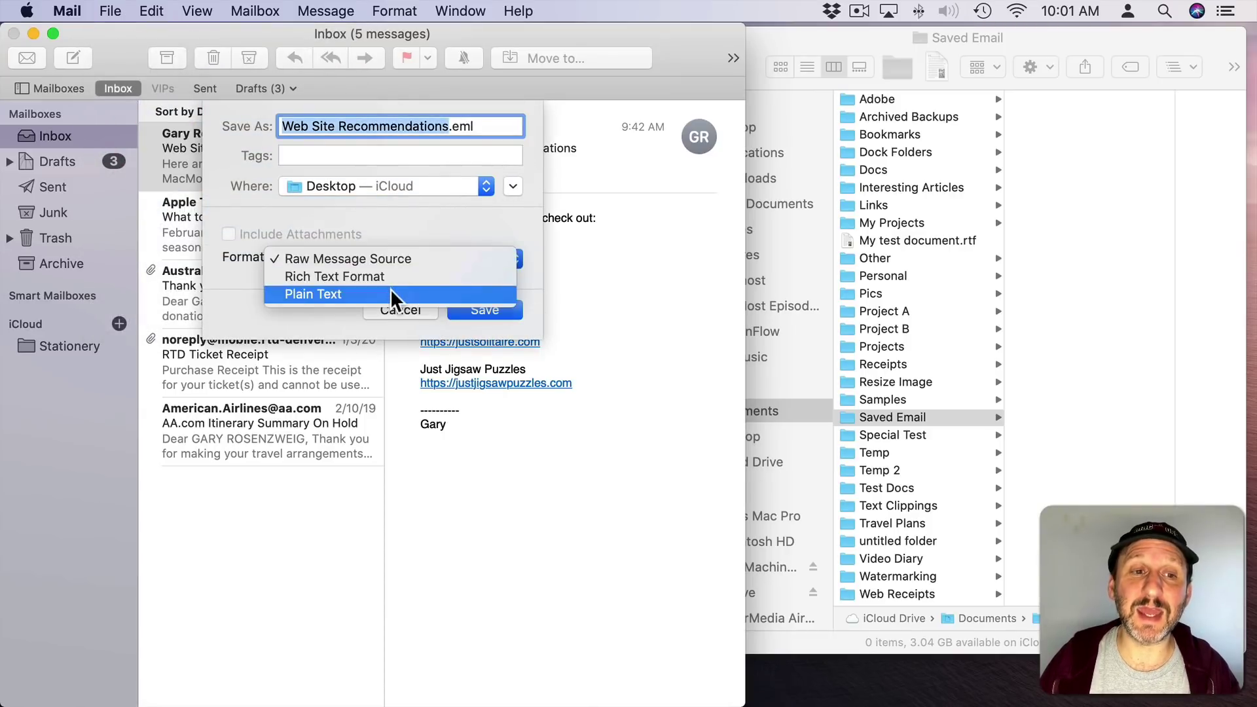
{"action": "left_click", "coordinate": [390, 289]}
{"action": "left_click", "coordinate": [513, 186]}
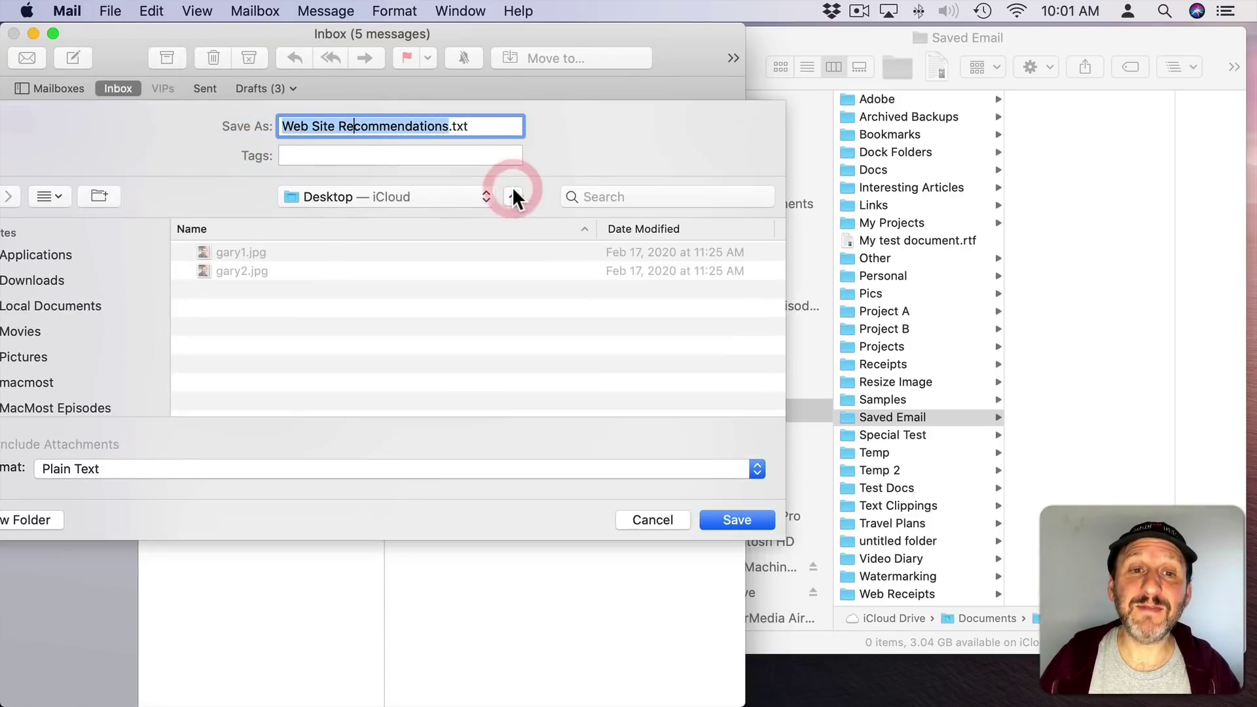
{"action": "left_click_drag", "start_coordinate": [830, 418], "coordinate": [453, 389]}
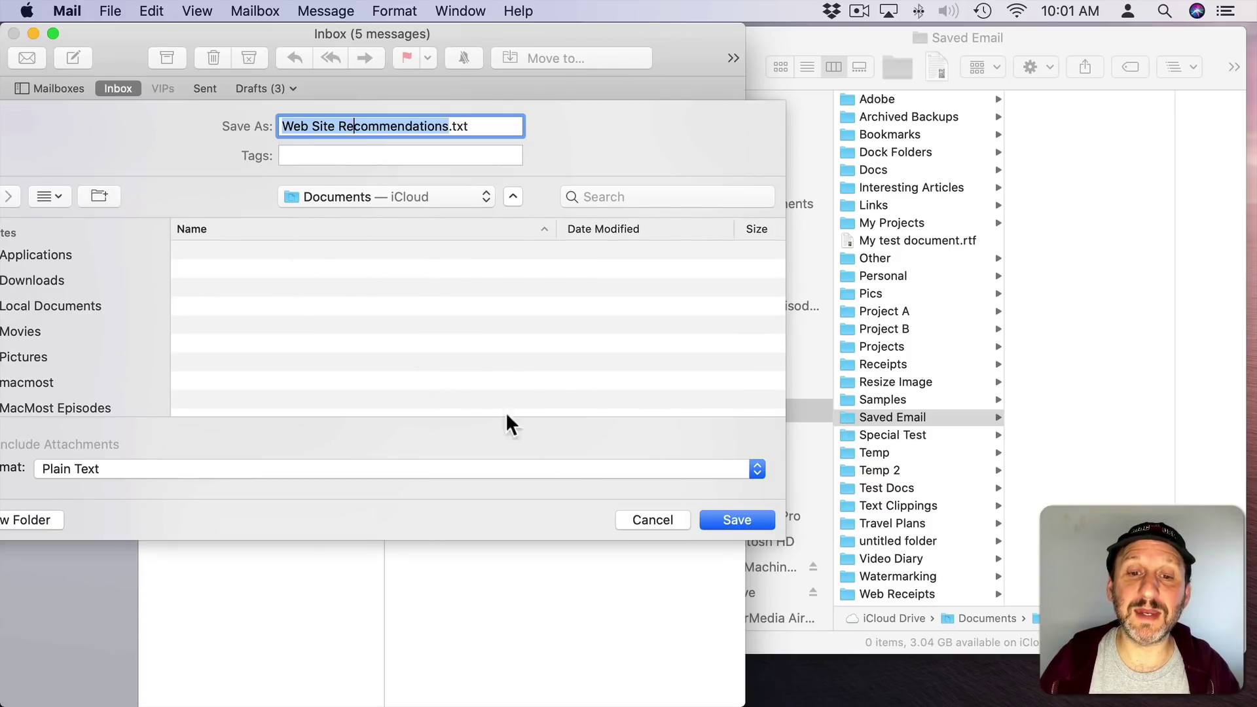
{"action": "left_click", "coordinate": [737, 520]}
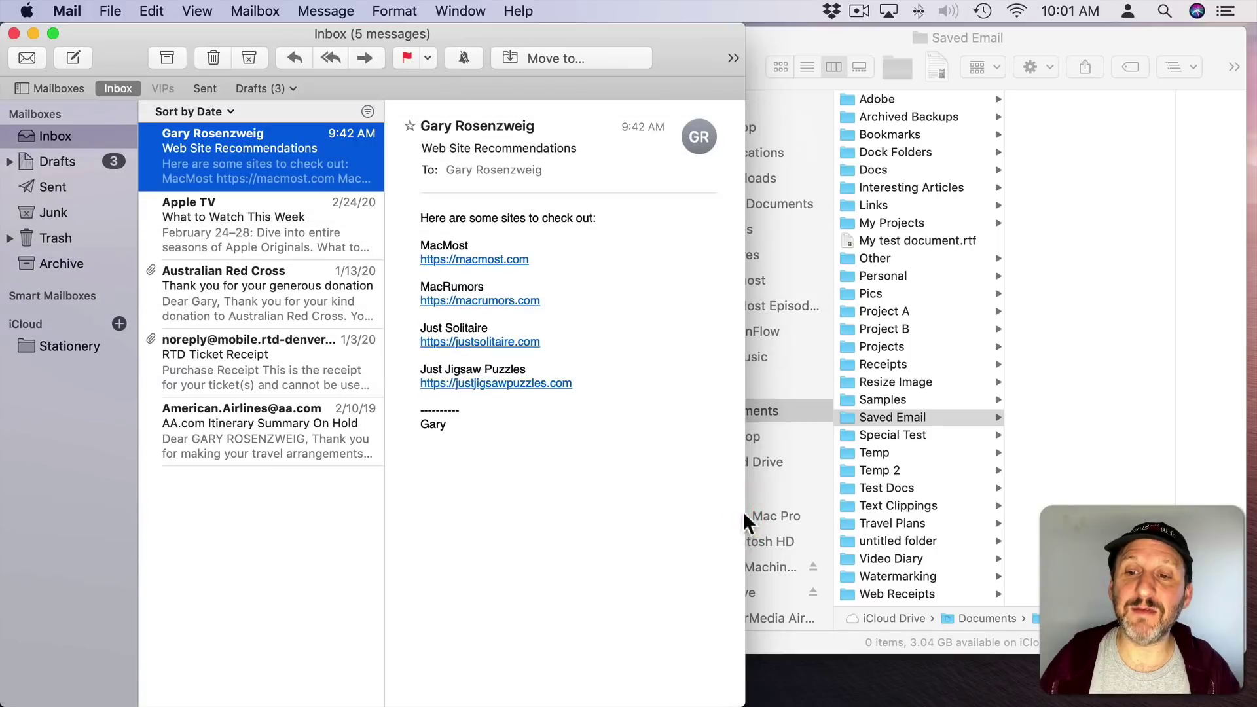
Switch to Finder and open the saved Web Site Recommendations.txt file from the Saved Email folder.
{"action": "left_click", "coordinate": [1086, 241]}
{"action": "left_click", "coordinate": [1050, 98]}
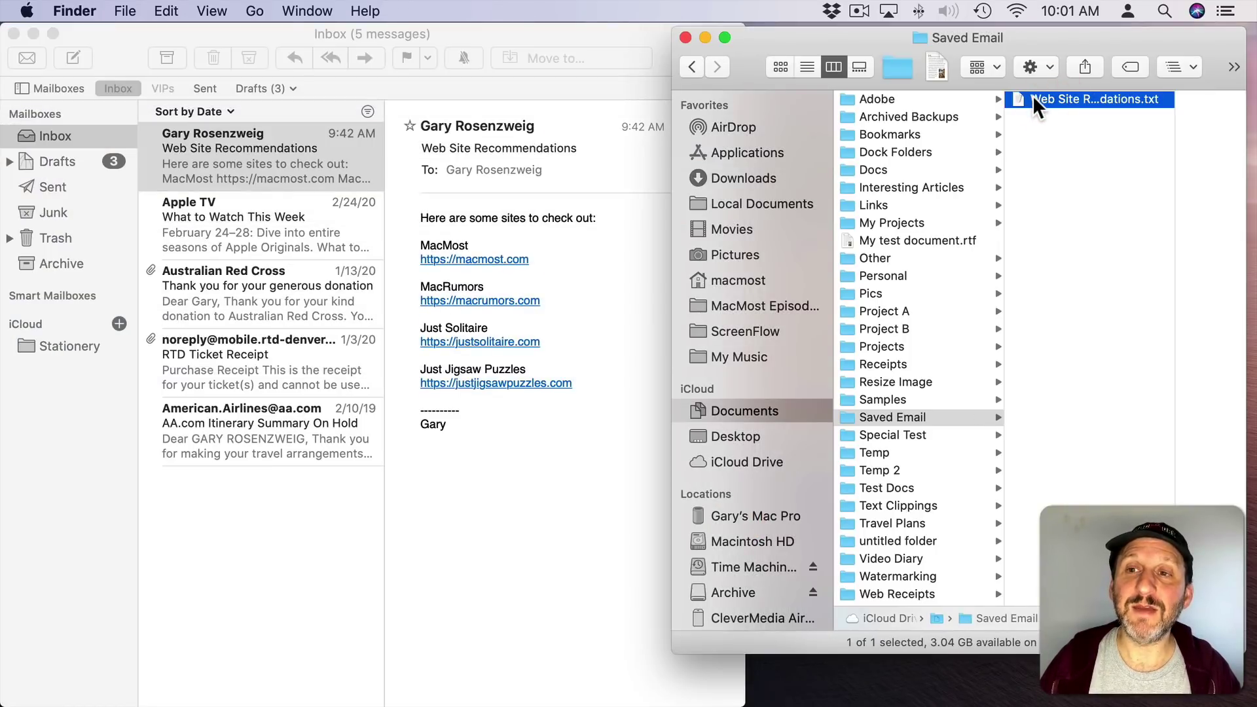
{"action": "double_click", "coordinate": [1032, 96]}
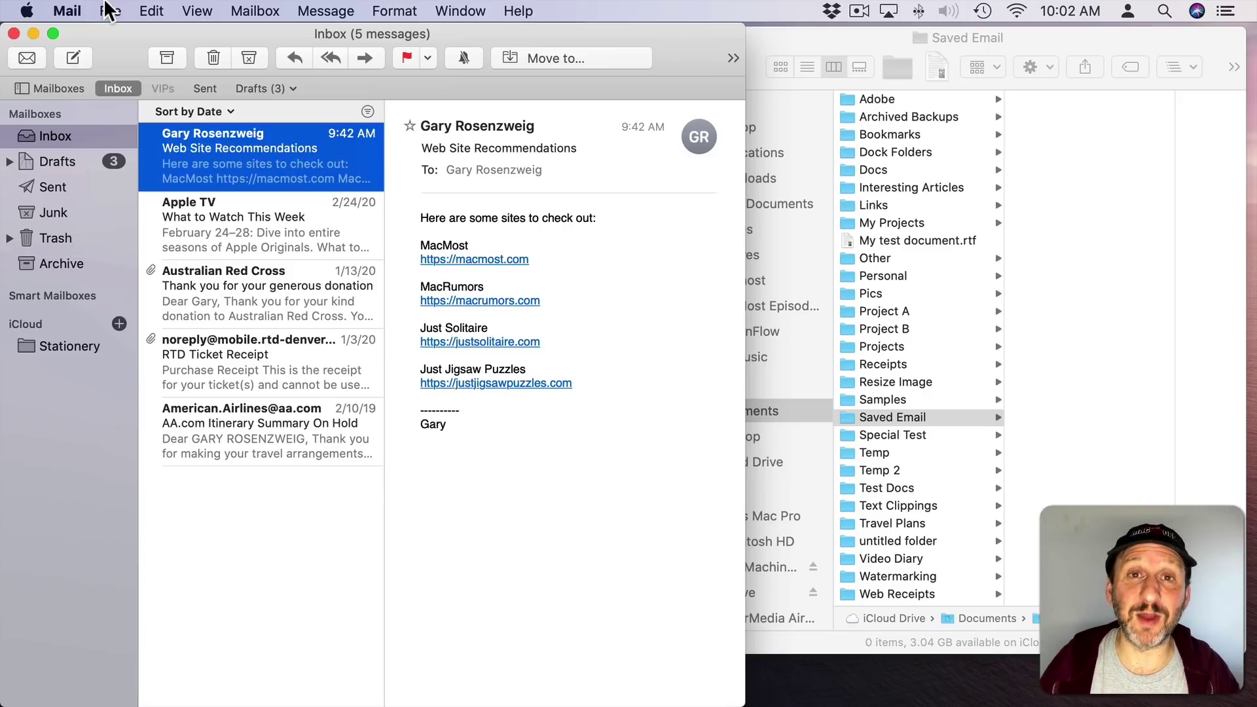
In Mail, save the Web Site Recommendations message in Rich Text Format in the Saved Email folder, and open the saved file from Finder.
{"action": "left_click", "coordinate": [110, 11]}
{"action": "left_click", "coordinate": [156, 144]}
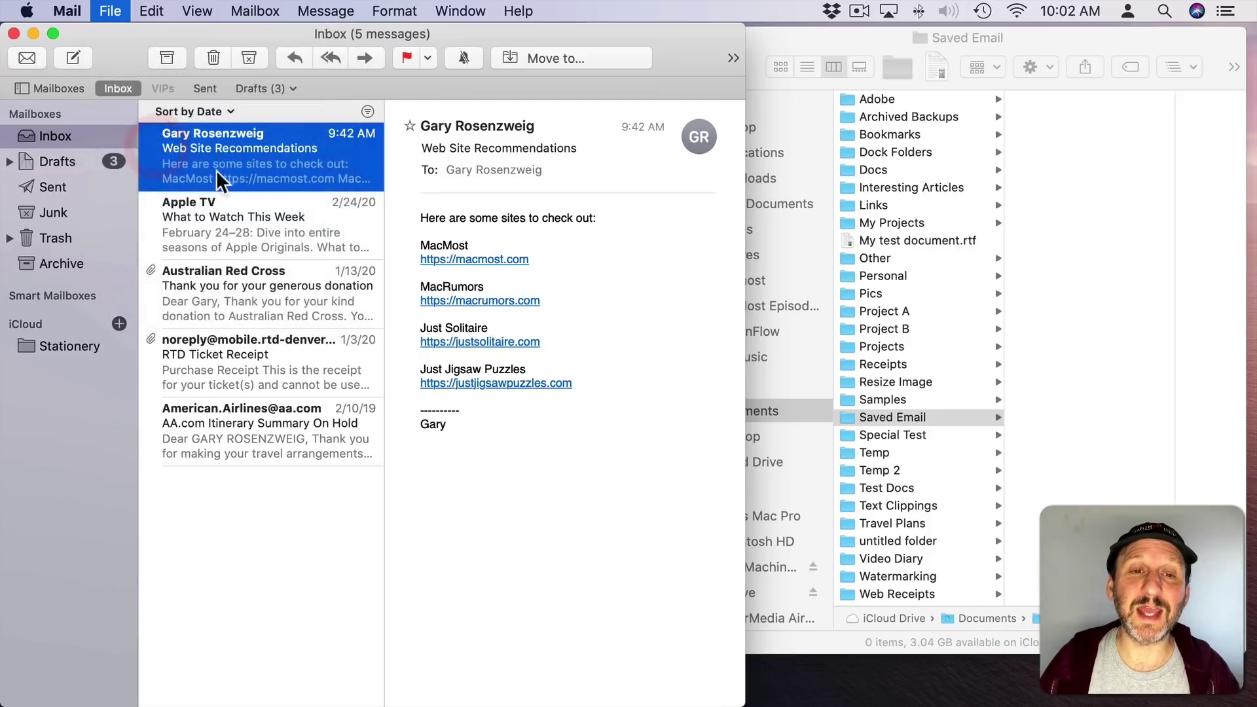
{"action": "left_click", "coordinate": [136, 469]}
{"action": "left_click", "coordinate": [135, 451]}
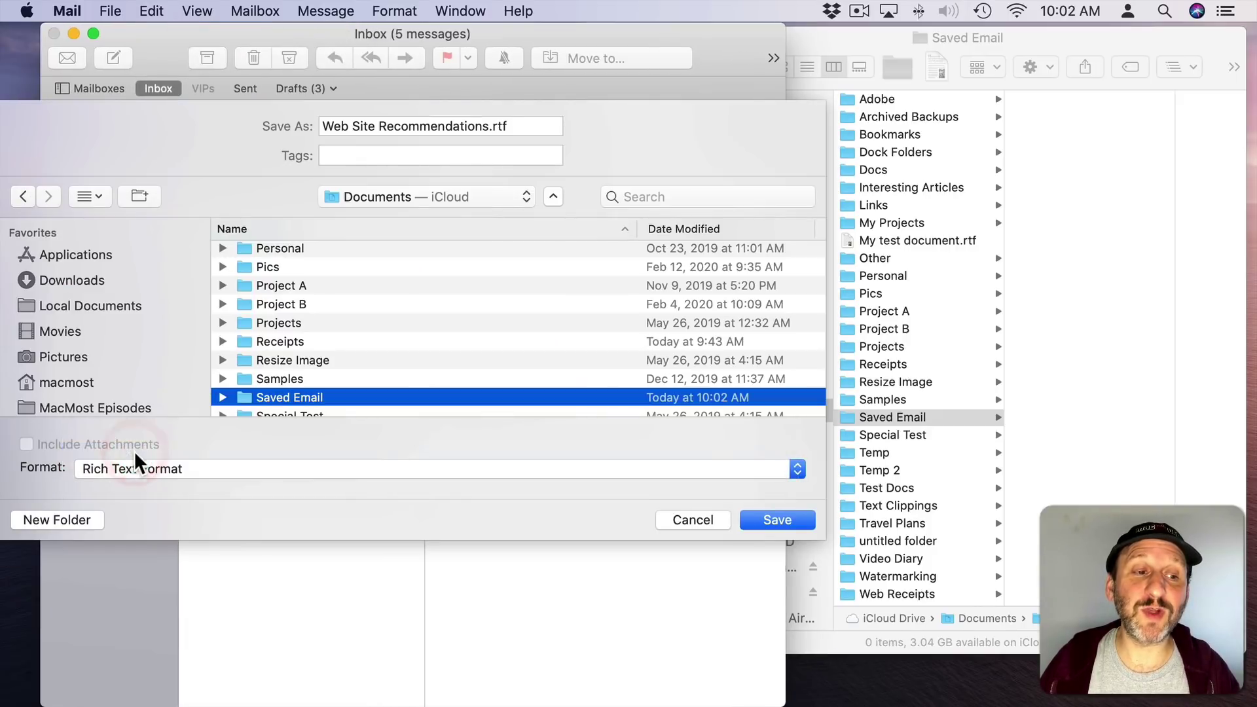
{"action": "left_click", "coordinate": [777, 518]}
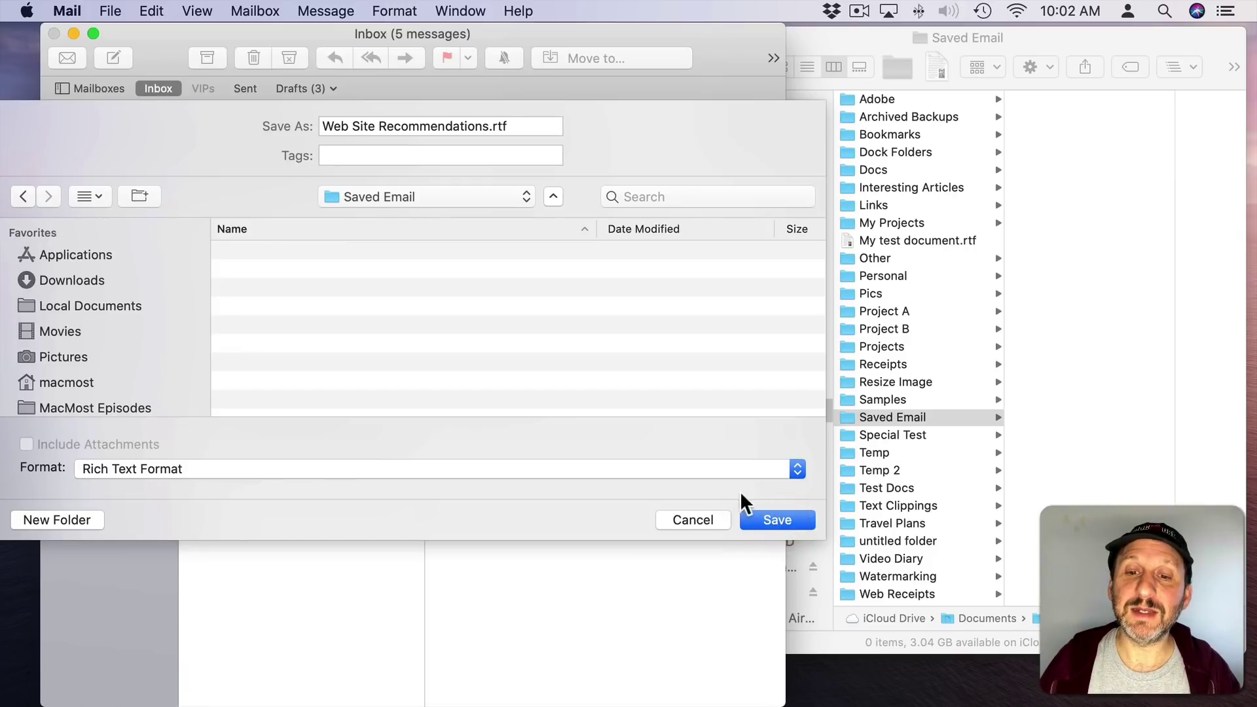
{"action": "left_click", "coordinate": [781, 518]}
{"action": "left_click", "coordinate": [1087, 130]}
{"action": "double_click", "coordinate": [1069, 100]}
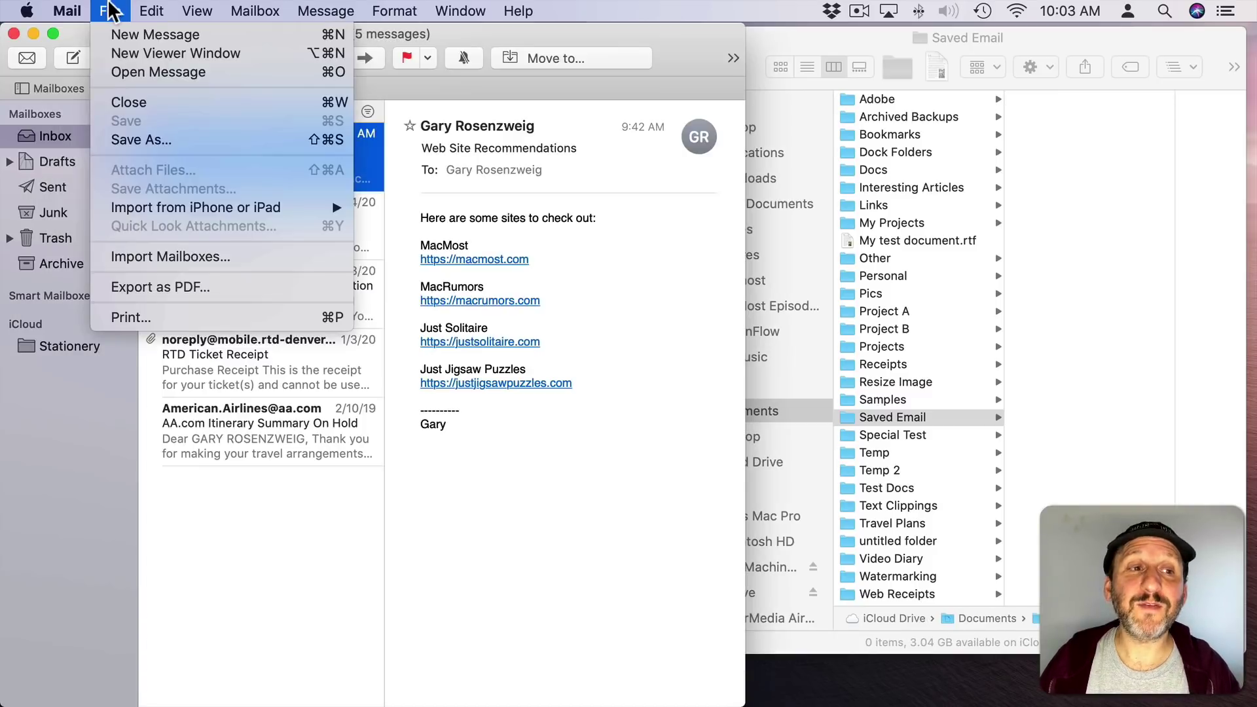
{"action": "left_click", "coordinate": [154, 140]}
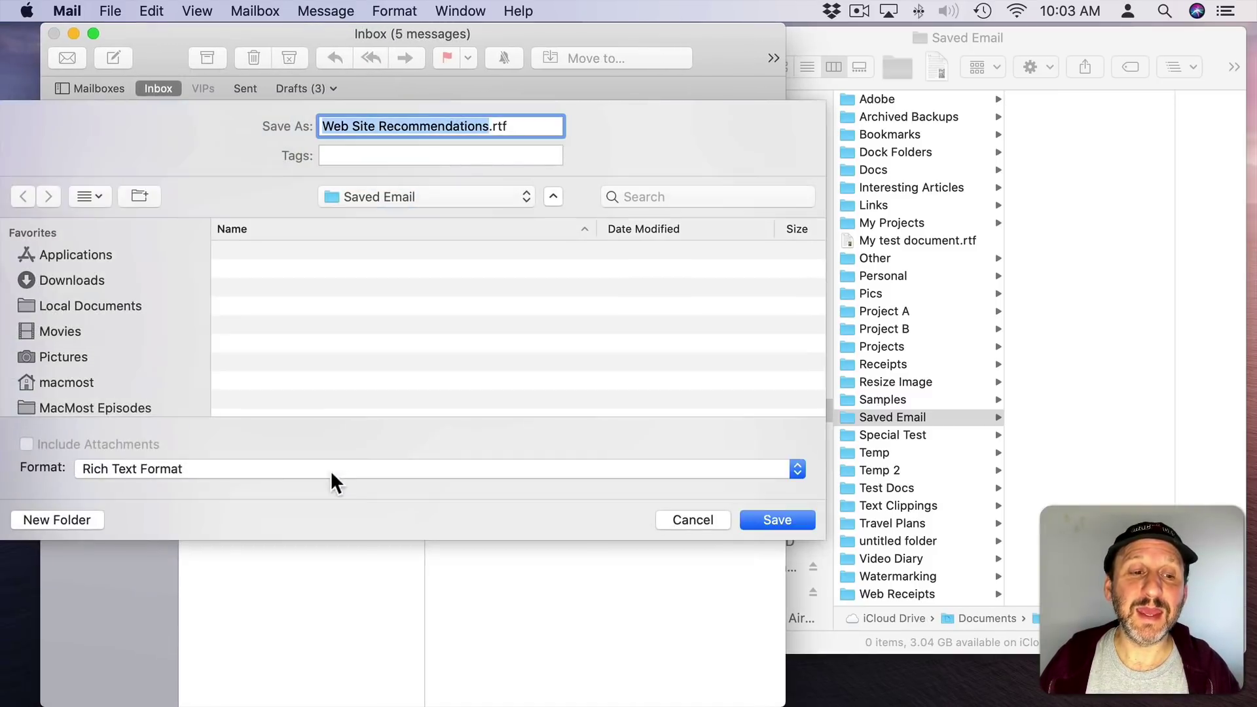
{"action": "left_click", "coordinate": [330, 470]}
{"action": "left_click", "coordinate": [242, 448]}
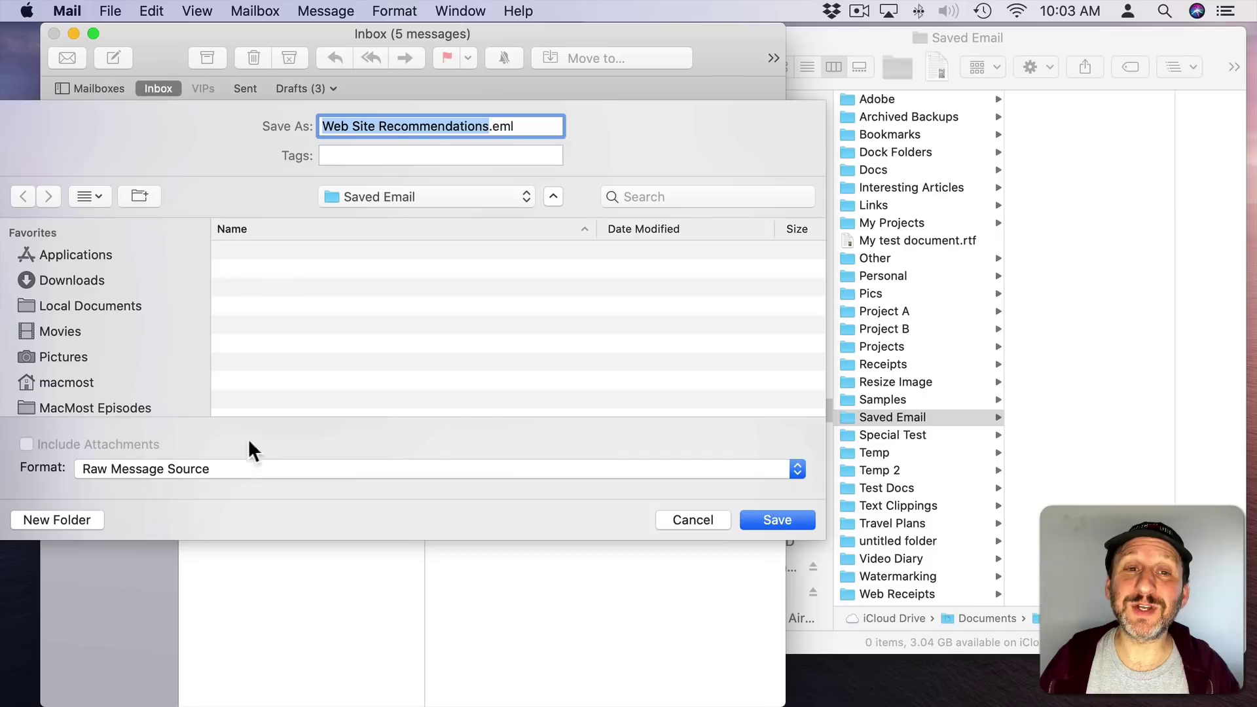
{"action": "left_click", "coordinate": [693, 518]}
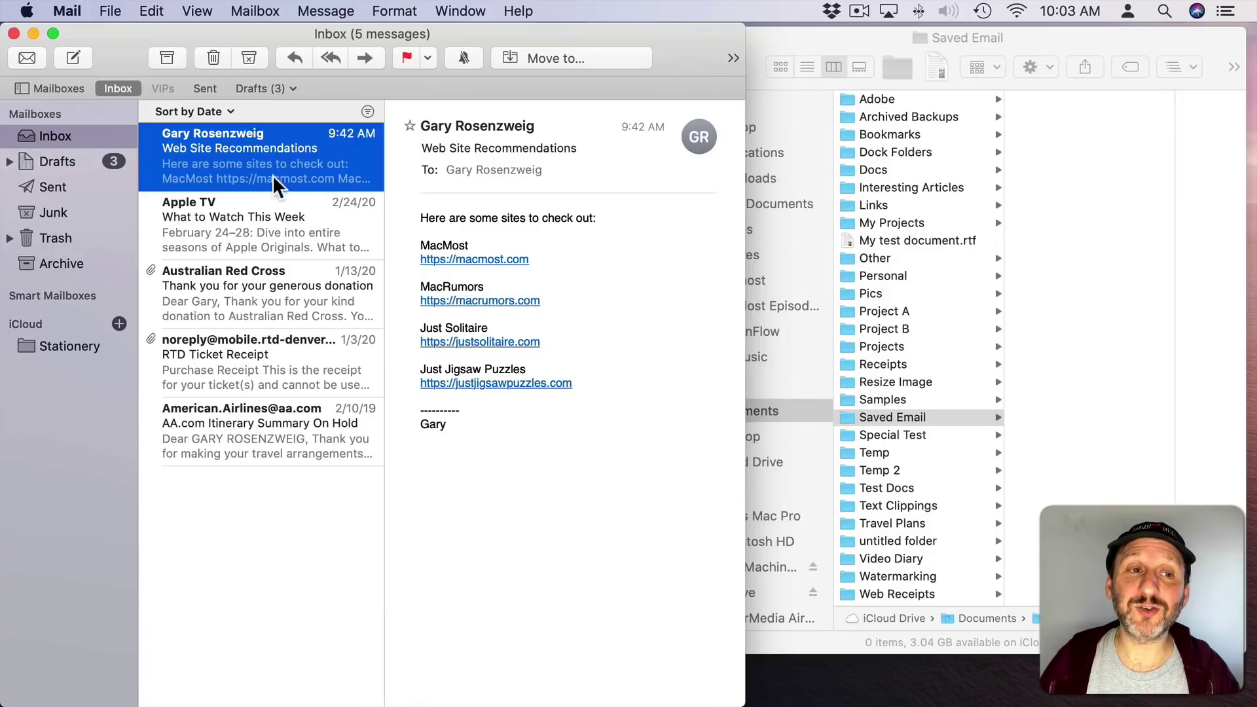
Copy the Web Site Recommendations message from the inbox straight into Finder's Saved Email folder, and open the resulting .eml file.
{"action": "left_click_drag", "start_coordinate": [217, 149], "coordinate": [1082, 127]}
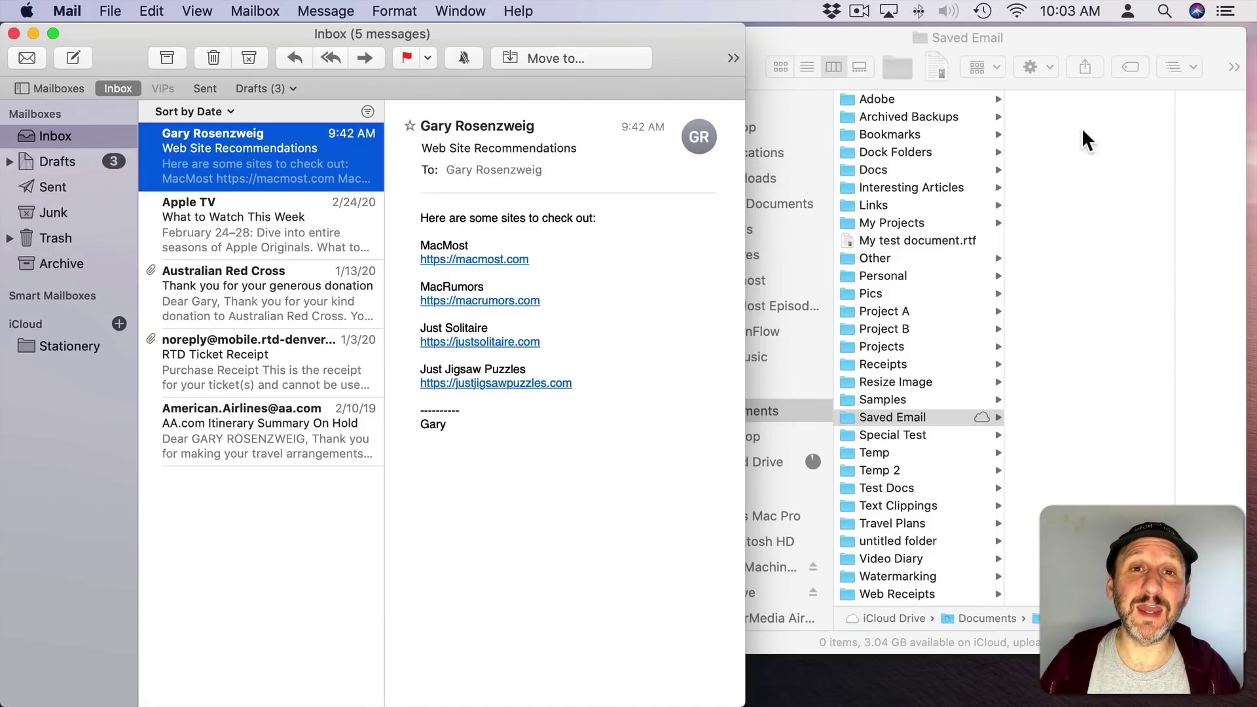
{"action": "left_click", "coordinate": [1061, 98]}
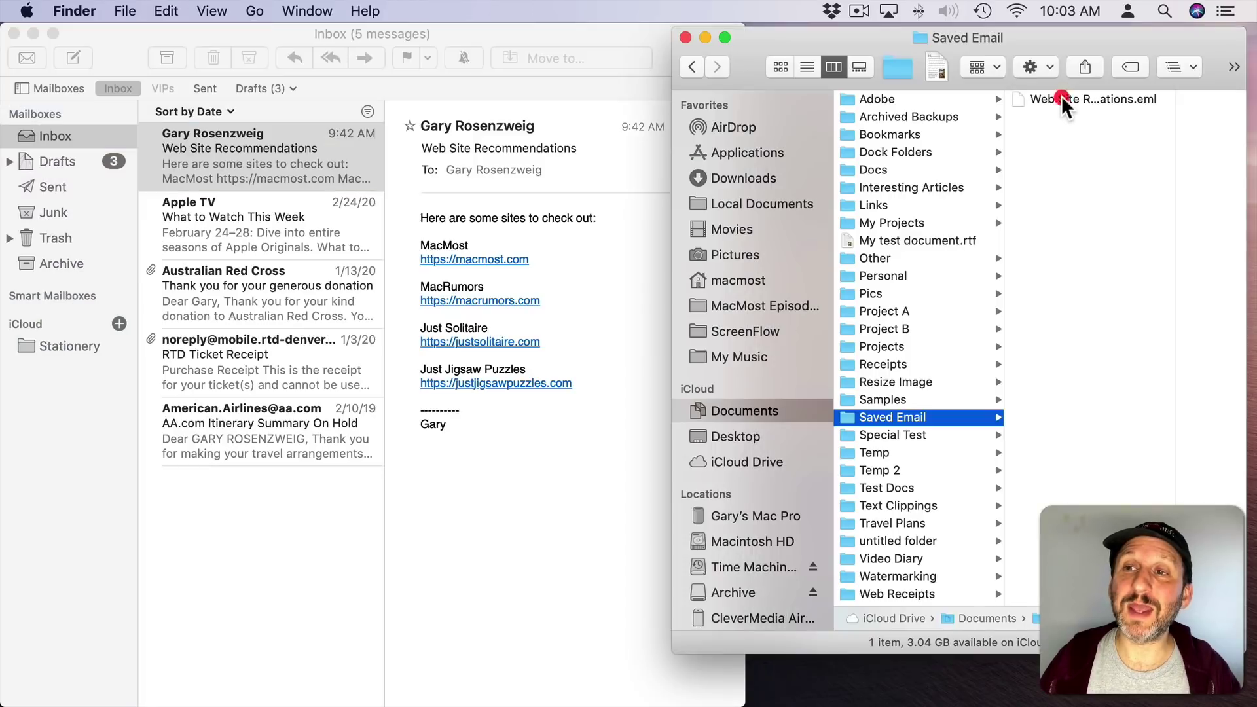
{"action": "left_click", "coordinate": [1072, 97]}
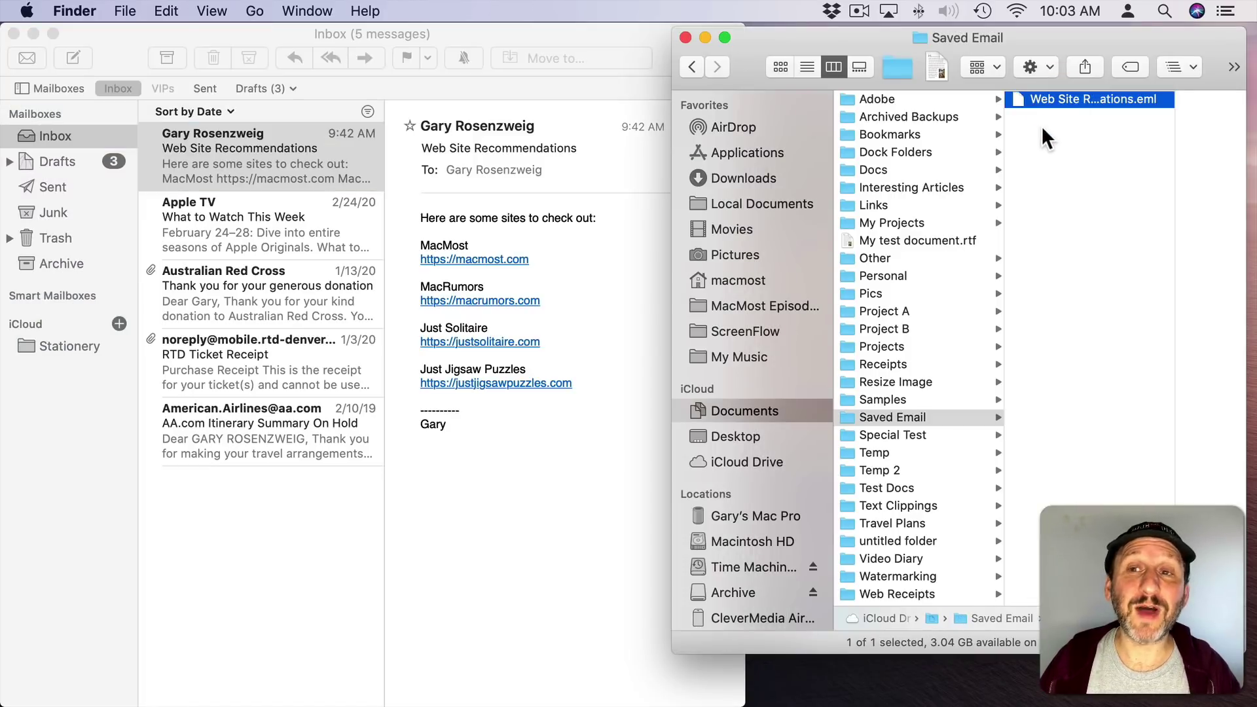
{"action": "double_click", "coordinate": [1015, 97]}
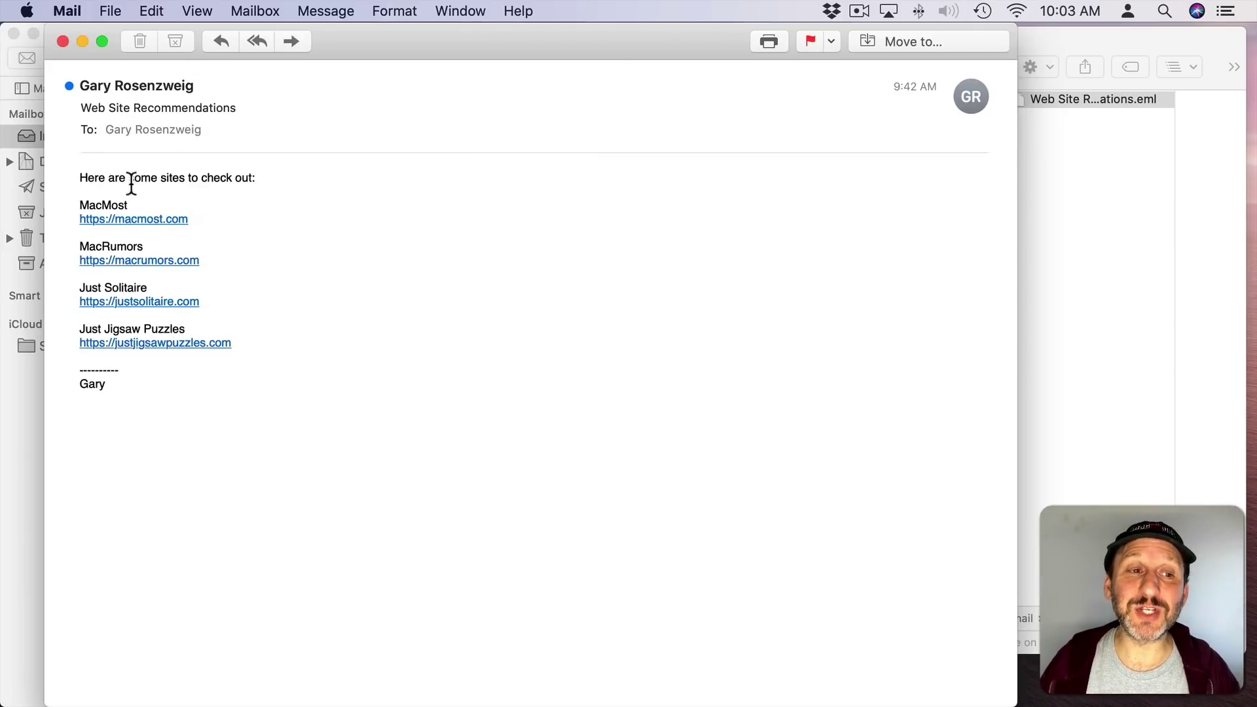
{"action": "mouse_move", "coordinate": [129, 347]}
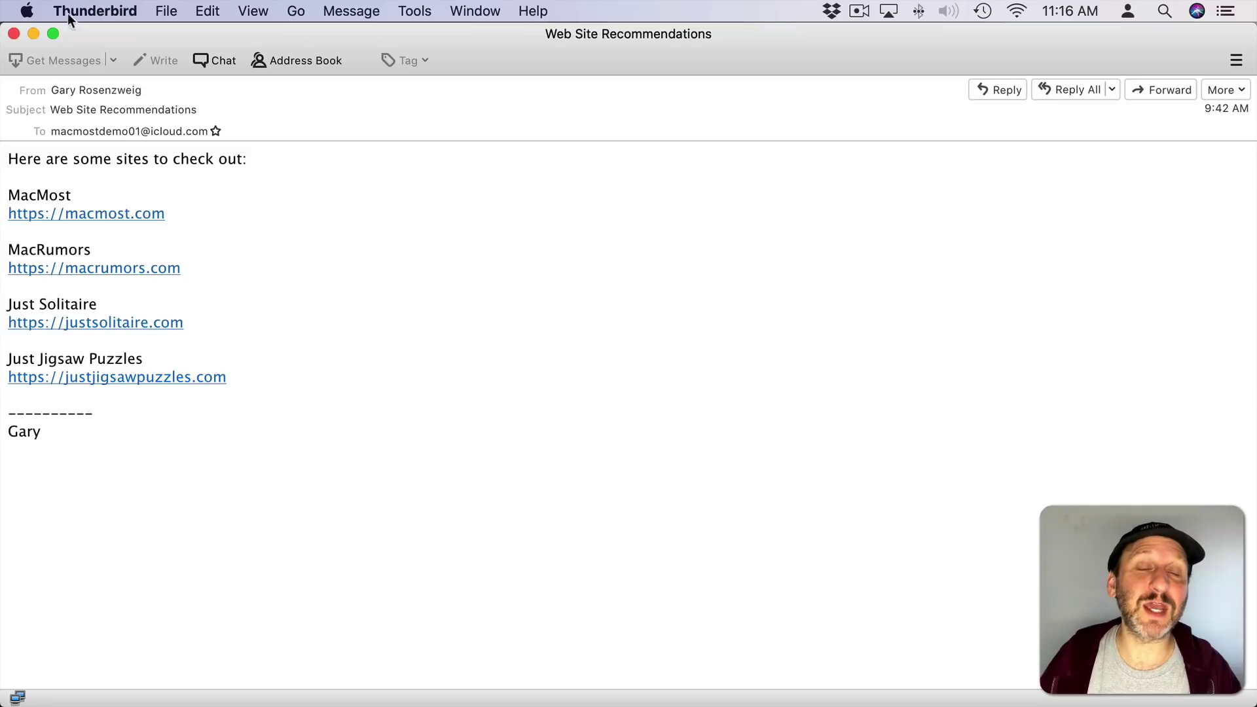
{"action": "left_click", "coordinate": [71, 16]}
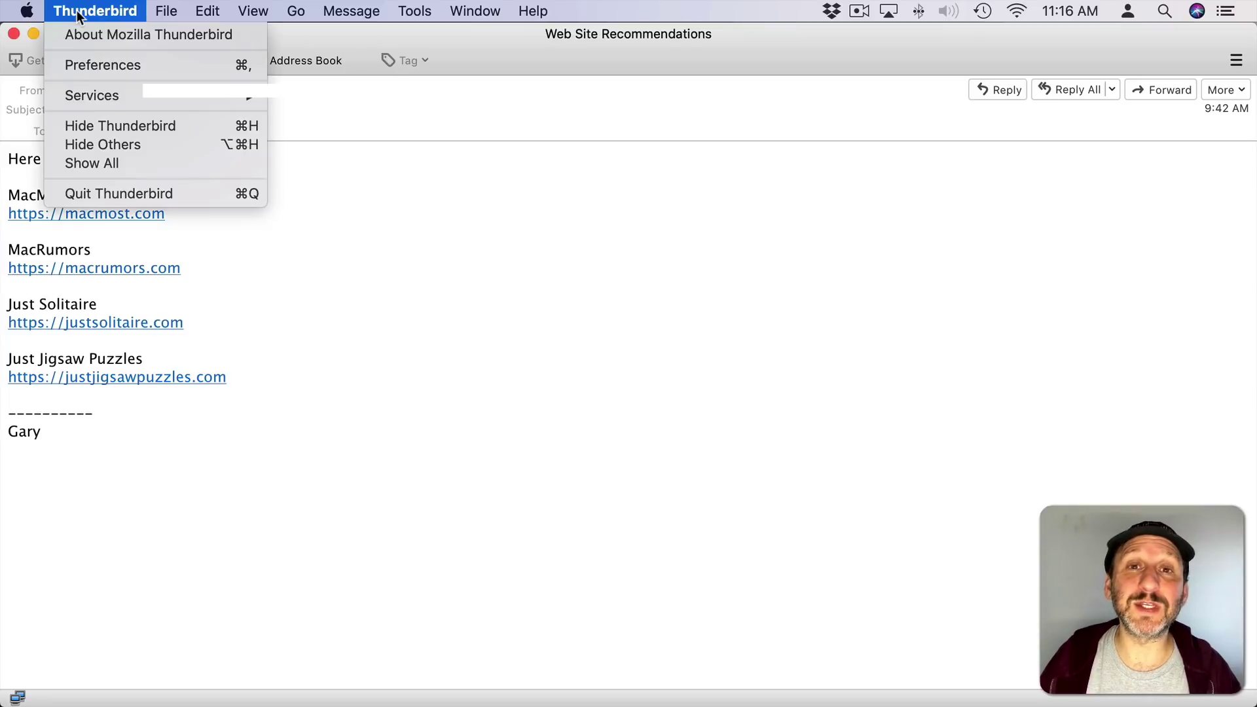
{"action": "left_click", "coordinate": [100, 12]}
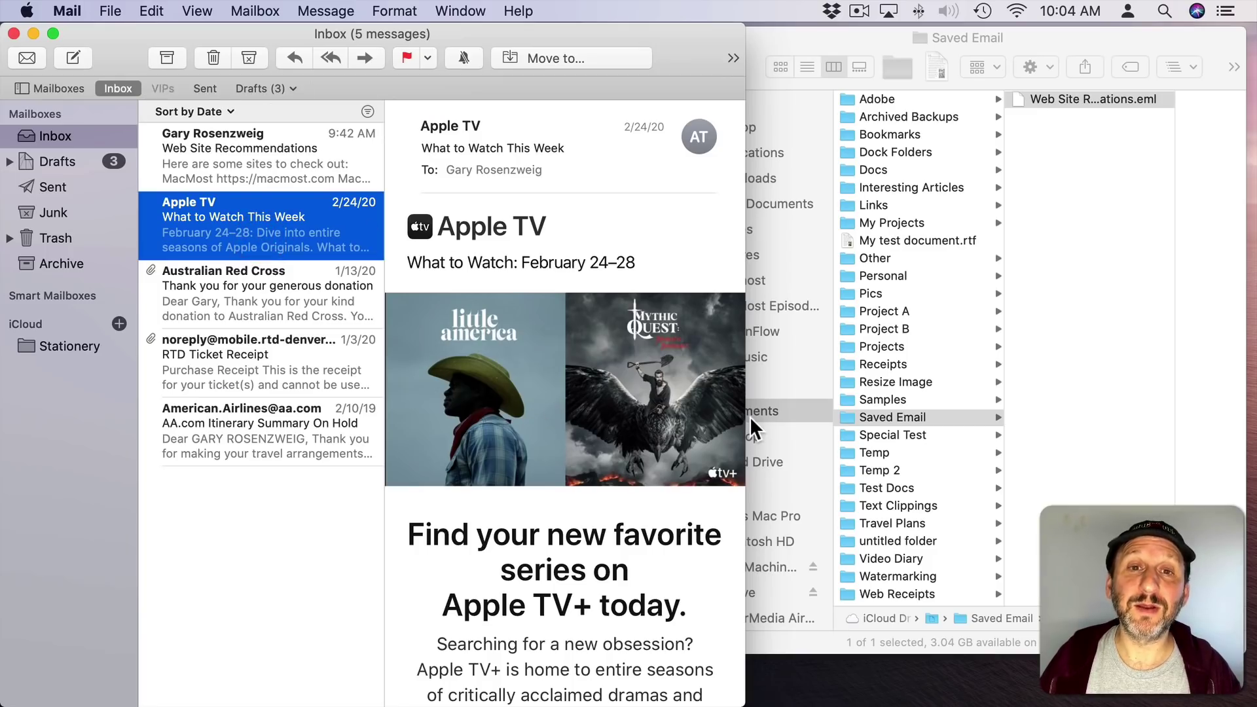
Save the What to Watch This Week message in Plain Text format in the Saved Email folder, and review the saved file from Finder.
{"action": "left_click", "coordinate": [110, 11]}
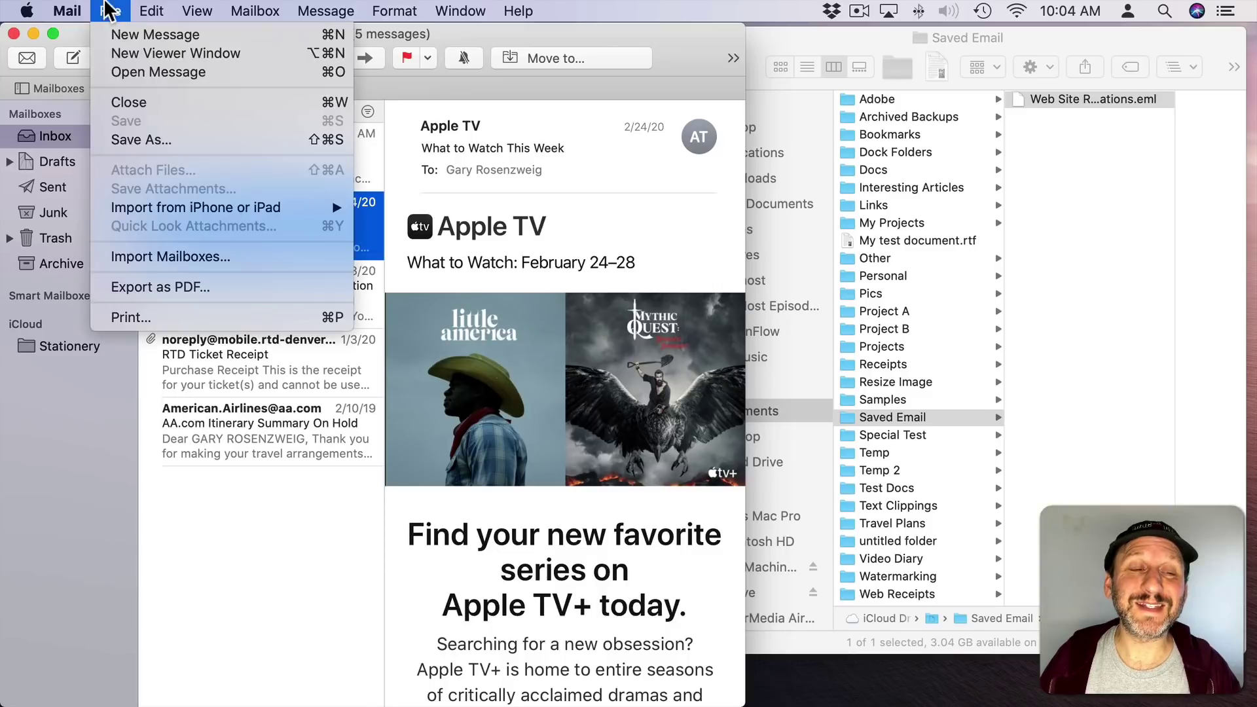
{"action": "left_click", "coordinate": [141, 134]}
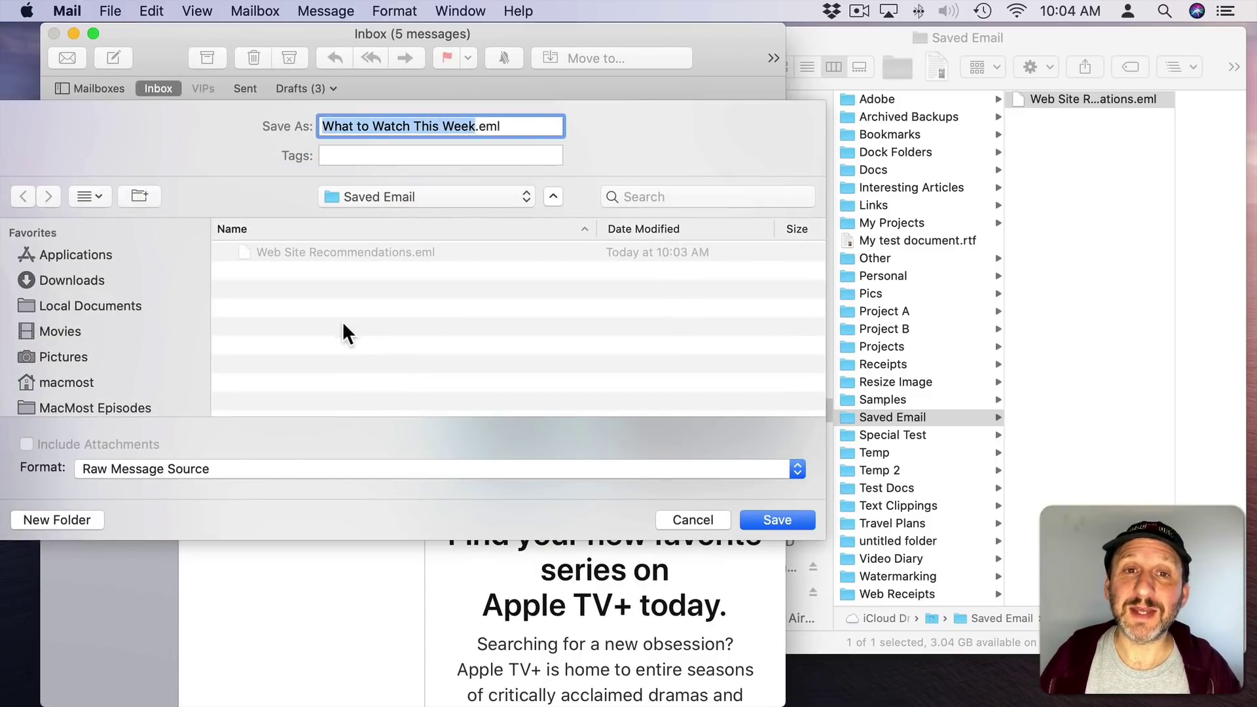
{"action": "left_click", "coordinate": [195, 467]}
{"action": "left_click", "coordinate": [197, 500]}
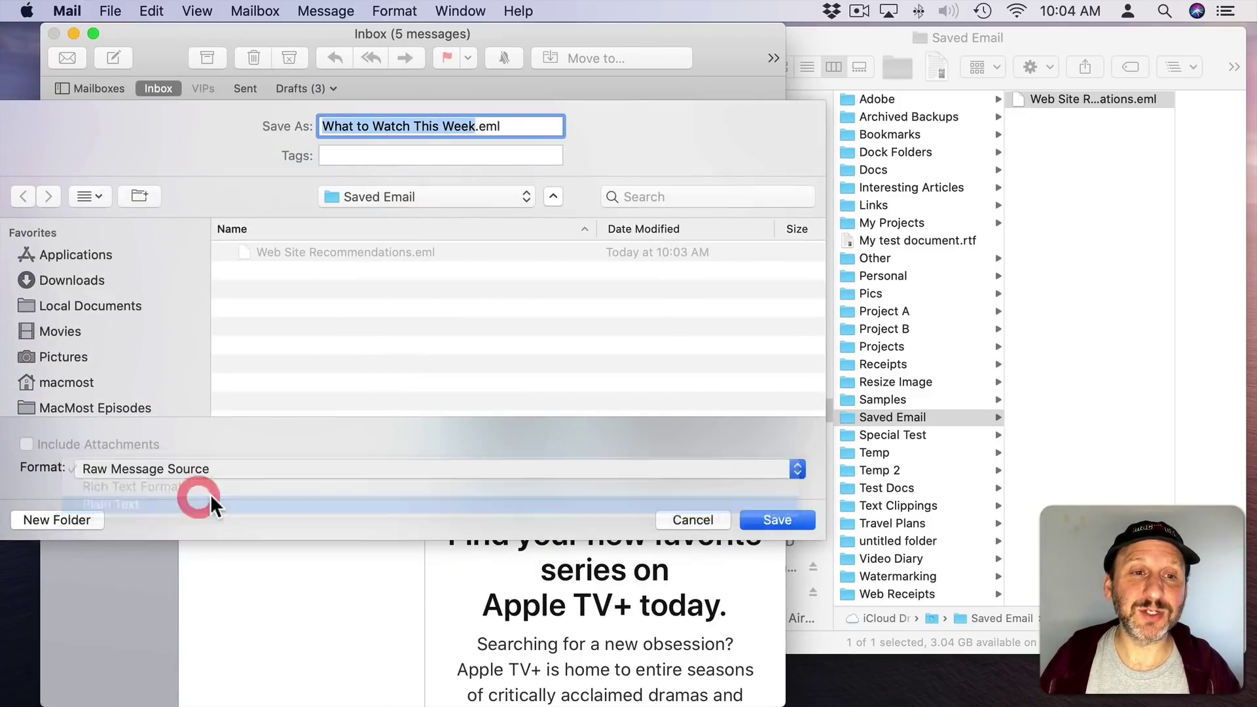
{"action": "left_click", "coordinate": [777, 519]}
{"action": "double_click", "coordinate": [1062, 116]}
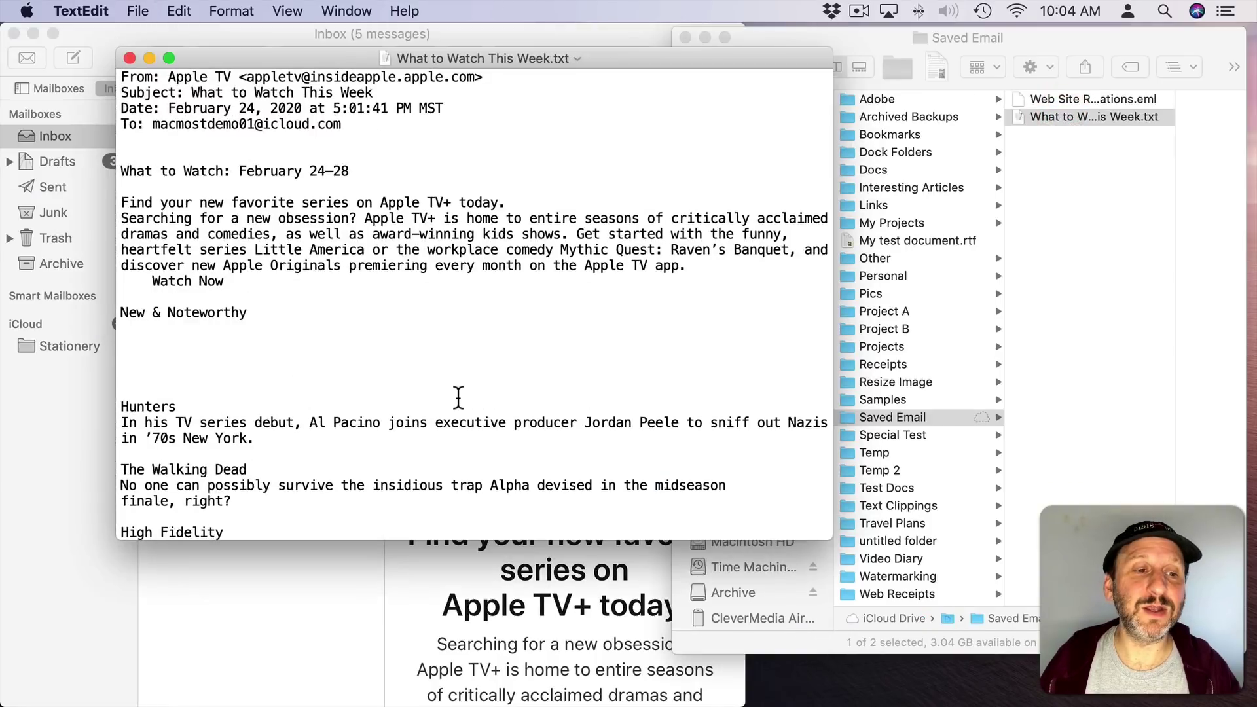
{"action": "scroll", "coordinate": [458, 396], "scroll_direction": "down", "scroll_amount": 15}
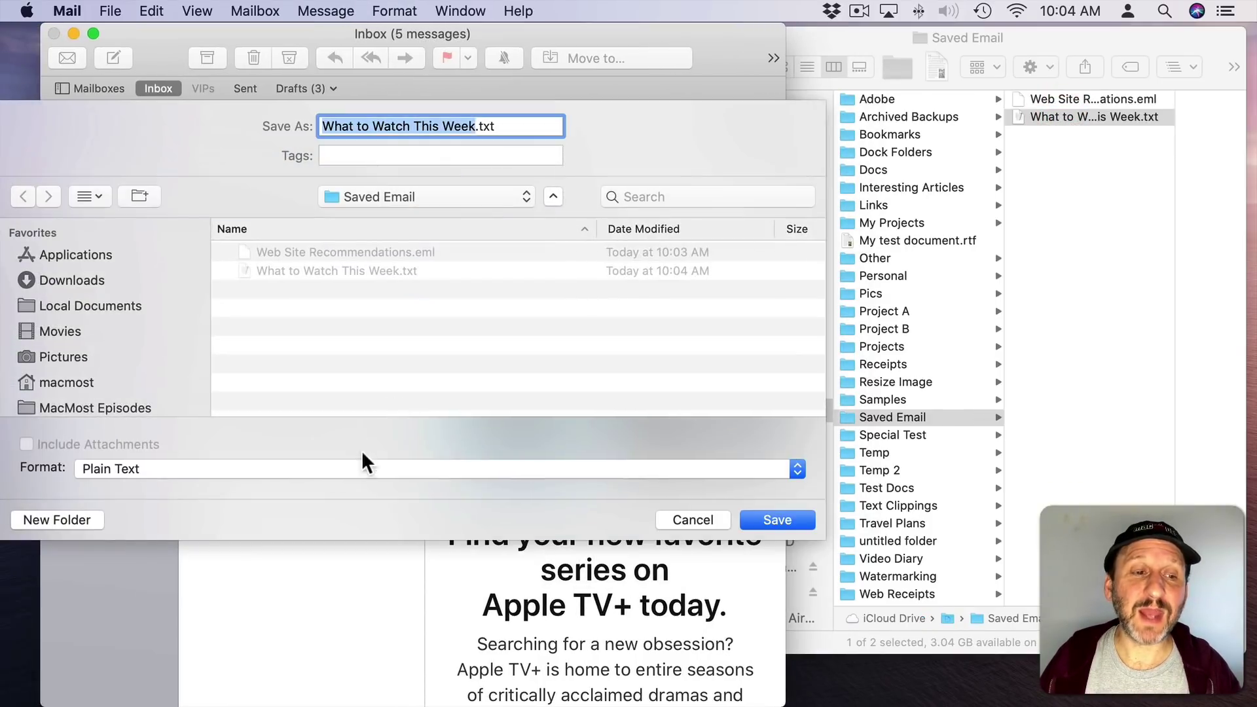
In Mail, save the What to Watch This Week message in Rich Text Format in the Saved Email folder, and review the saved file from Finder.
{"action": "left_click", "coordinate": [323, 472]}
{"action": "left_click", "coordinate": [321, 451]}
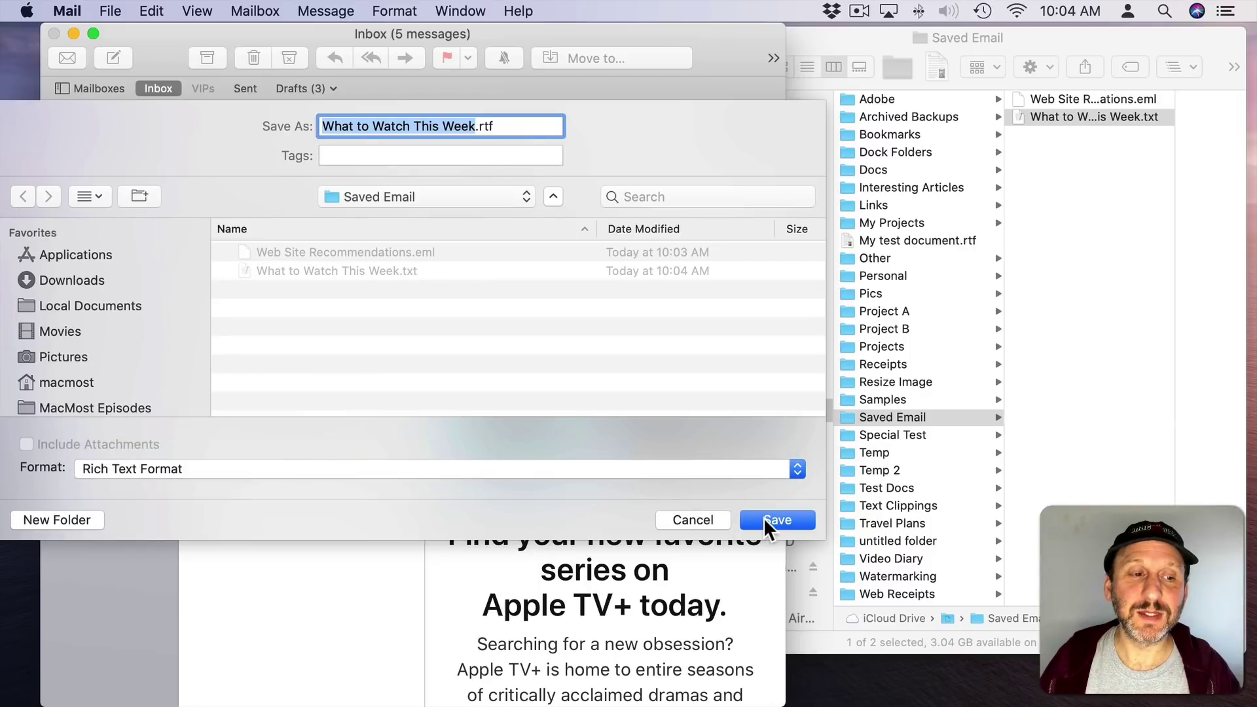
{"action": "left_click", "coordinate": [763, 519]}
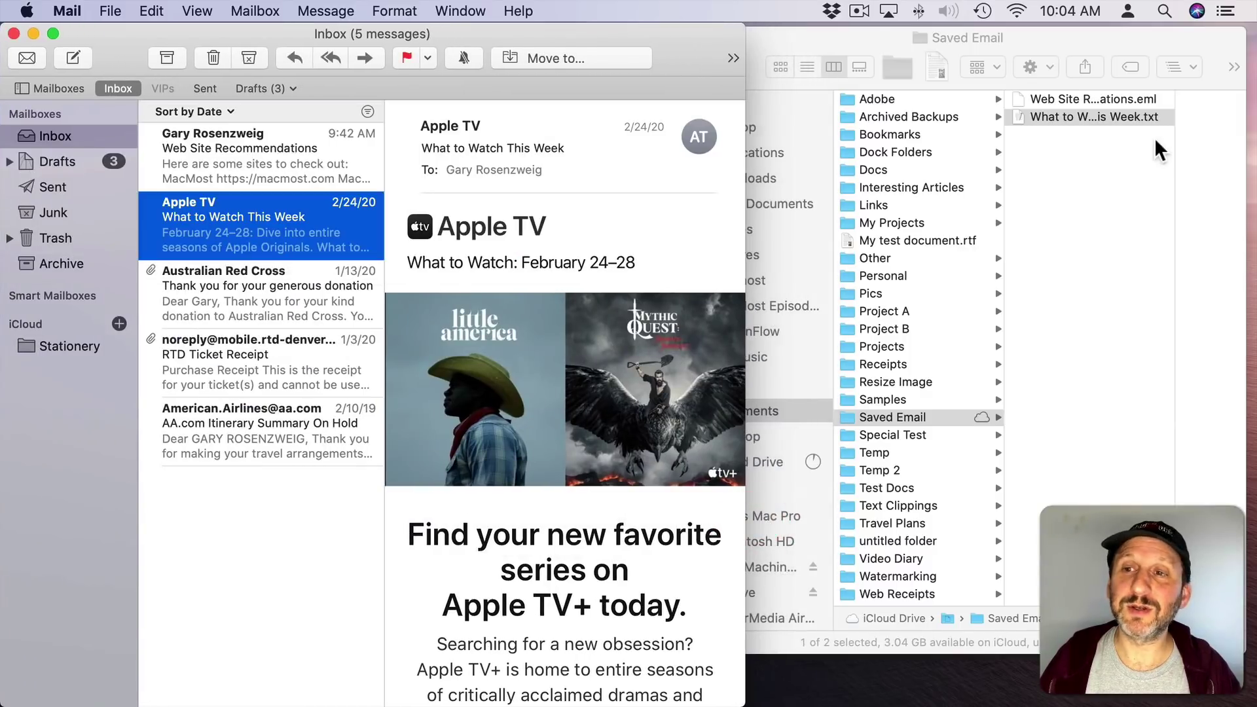
{"action": "double_click", "coordinate": [1085, 117]}
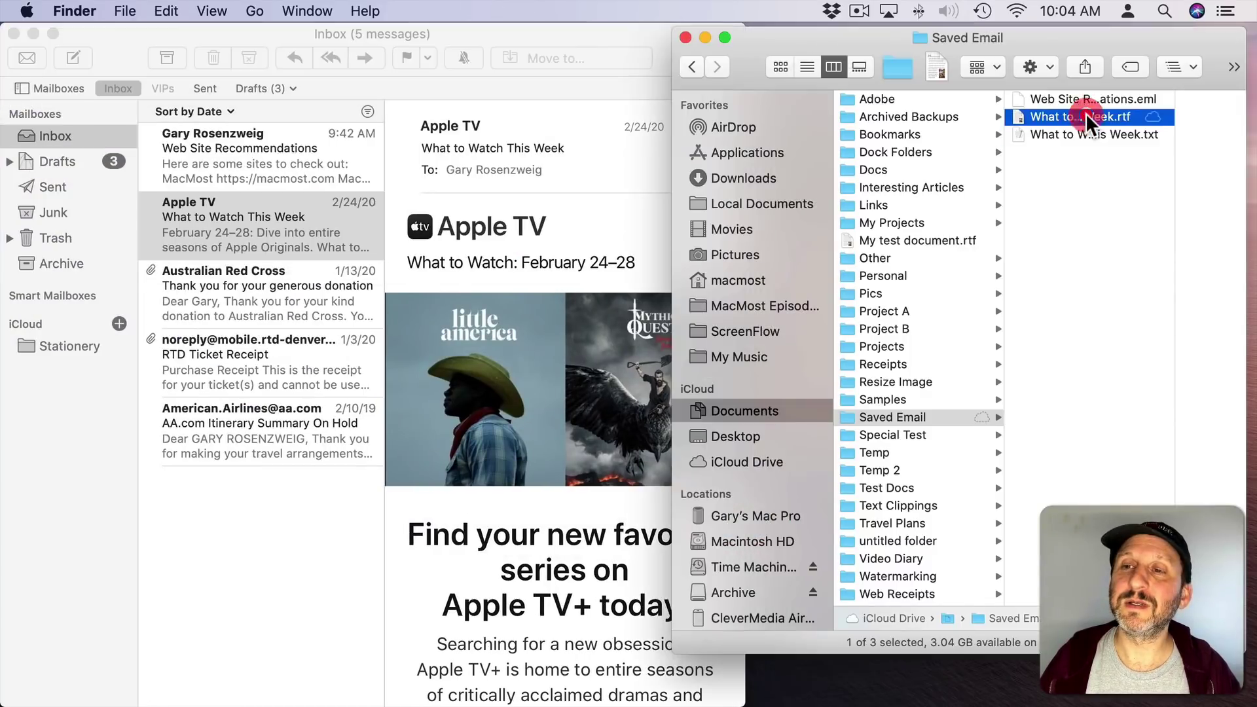
{"action": "scroll", "coordinate": [251, 419], "scroll_direction": "down", "scroll_amount": 15}
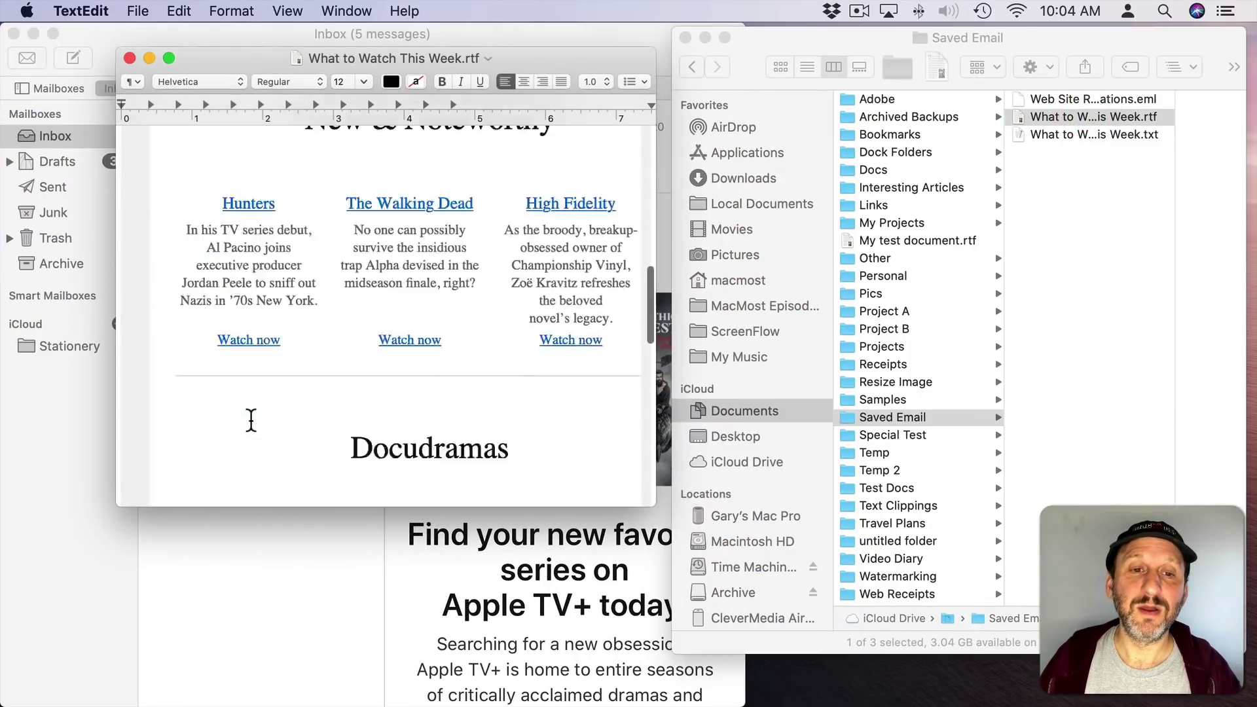
{"action": "scroll", "coordinate": [251, 419], "scroll_direction": "down", "scroll_amount": 5}
{"action": "scroll", "coordinate": [251, 420], "scroll_direction": "up", "scroll_amount": 20}
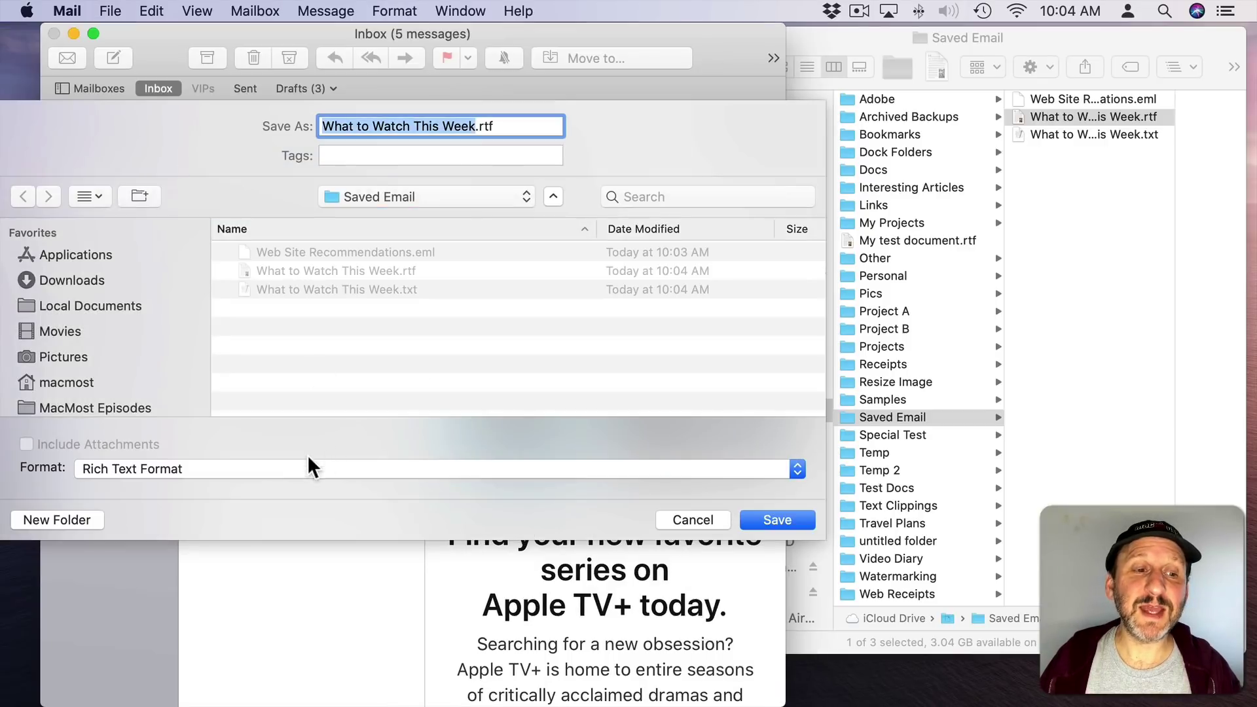
{"action": "left_click", "coordinate": [308, 466]}
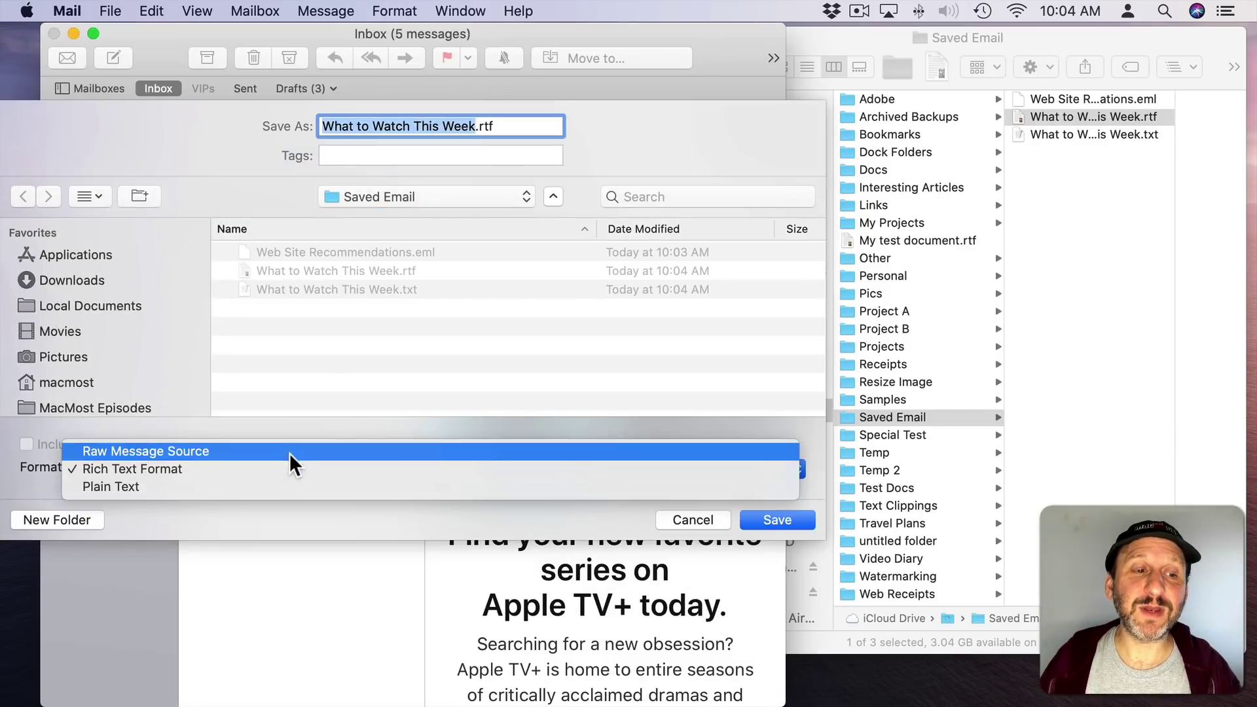
{"action": "left_click", "coordinate": [387, 340]}
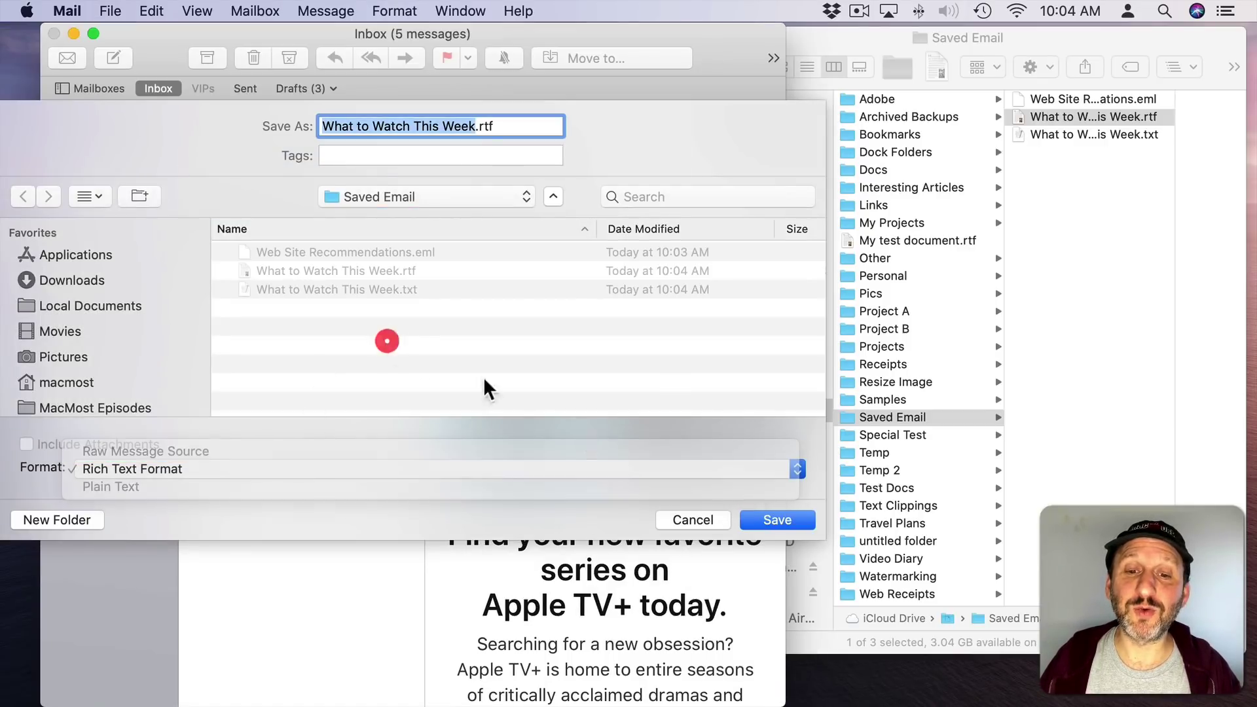
{"action": "left_click", "coordinate": [707, 521]}
Copy the What to Watch This Week message from the inbox straight into Finder's Saved Email folder, and view the resulting .eml file.
{"action": "left_click_drag", "start_coordinate": [262, 222], "coordinate": [1098, 213]}
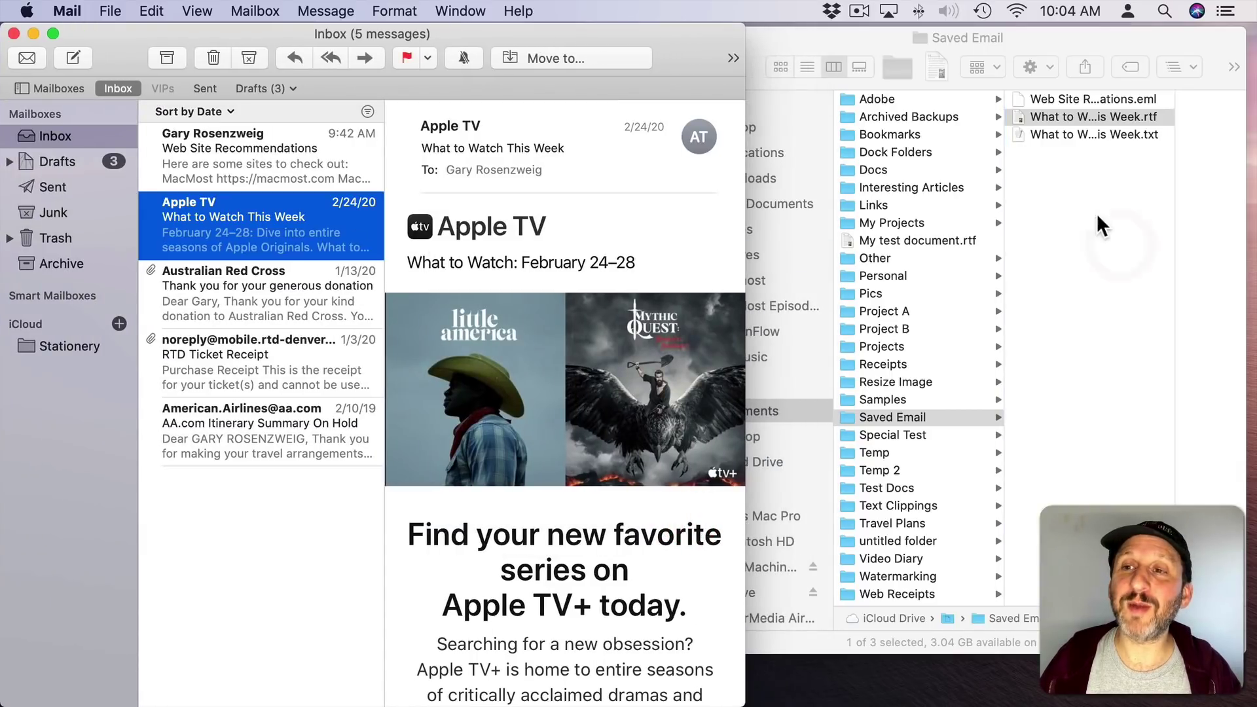
{"action": "left_click", "coordinate": [1074, 130]}
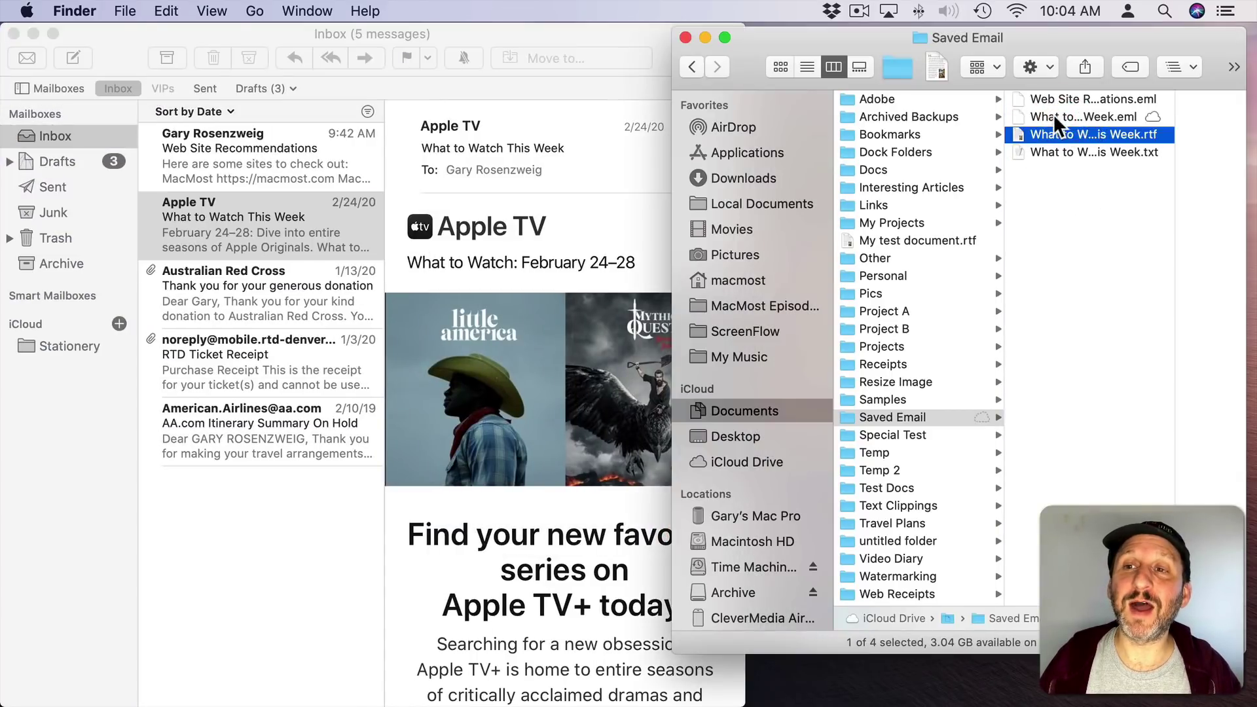
{"action": "double_click", "coordinate": [1055, 116]}
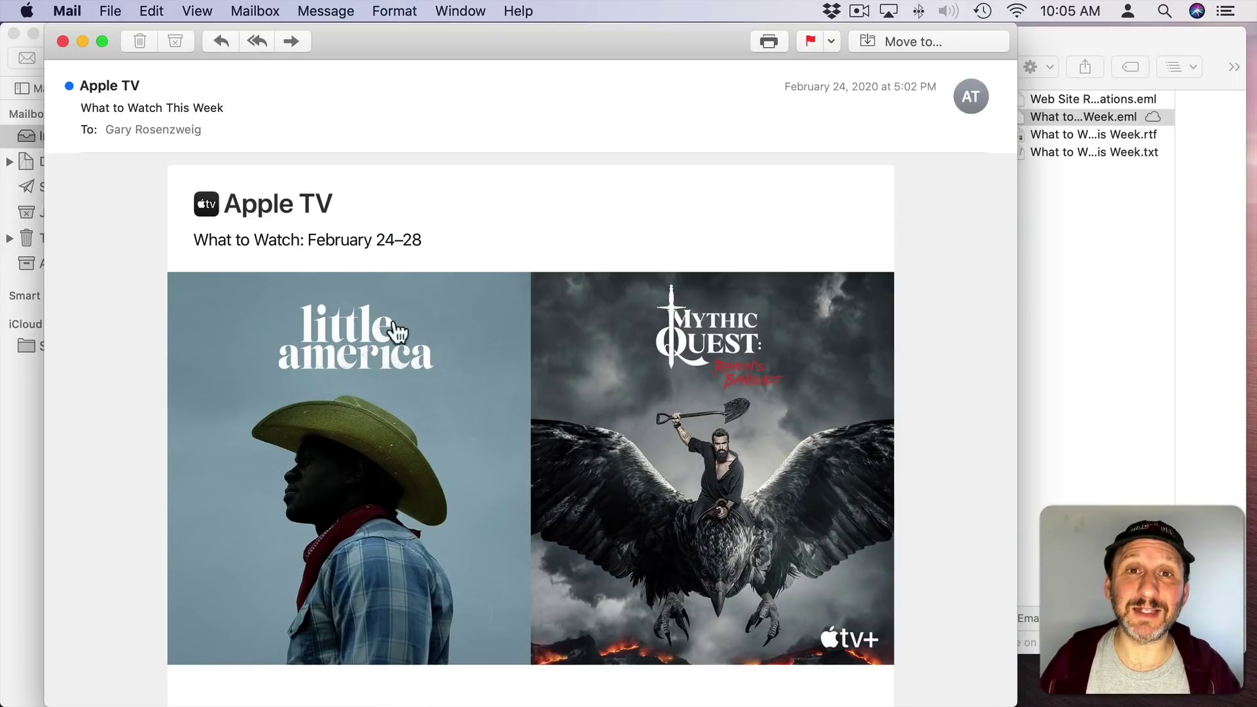
{"action": "key", "text": "super+w"}
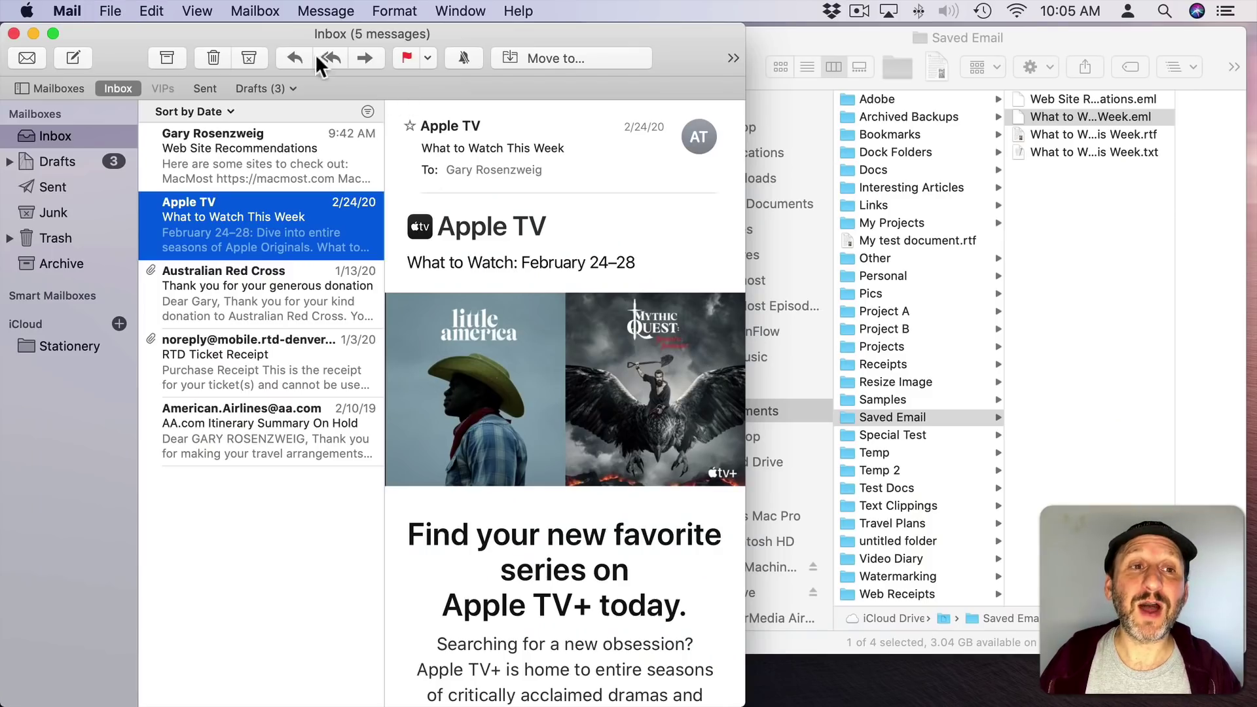
Export the What to Watch This Week message as a PDF in the Saved Email folder, and review all pages of the exported file from Finder.
{"action": "left_click", "coordinate": [110, 11]}
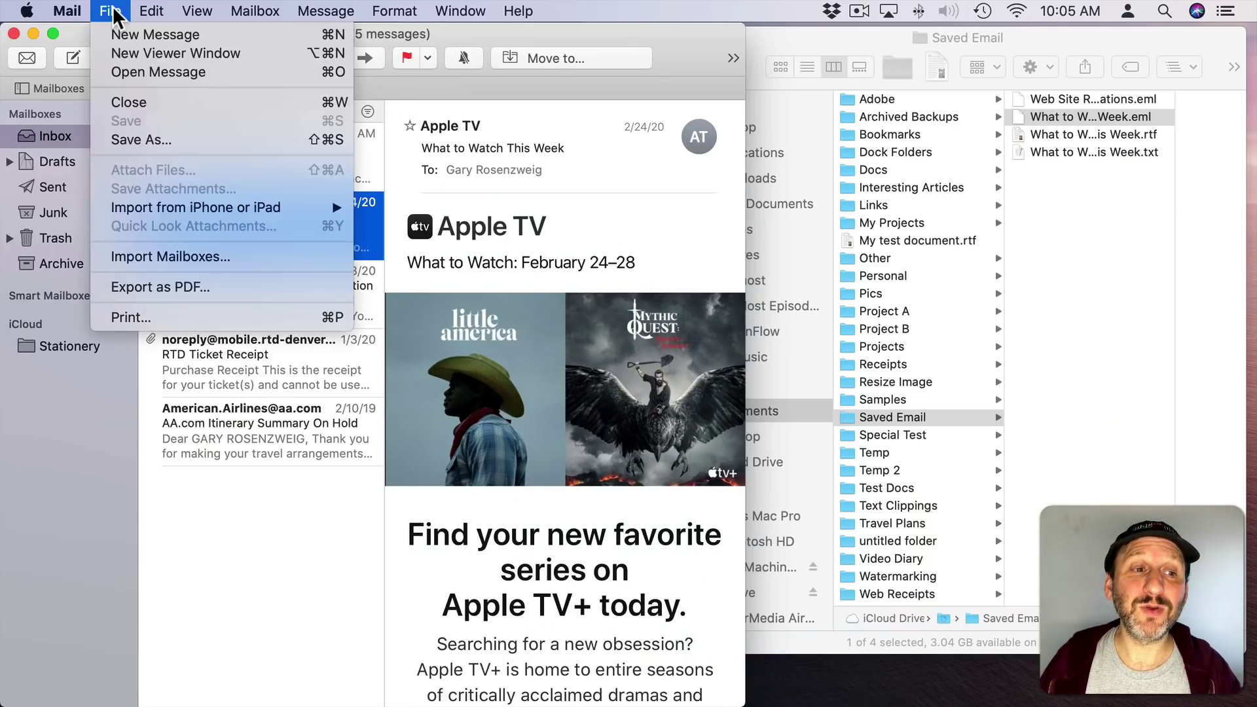
{"action": "left_click", "coordinate": [151, 281]}
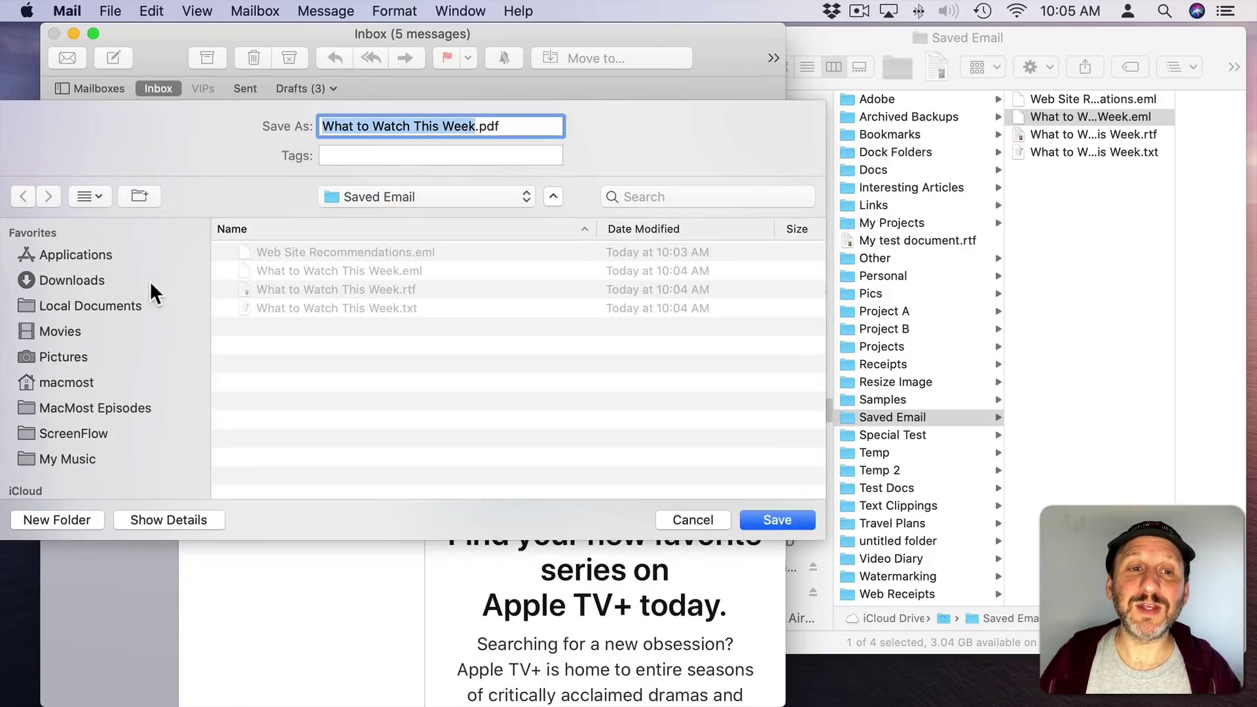
{"action": "left_click", "coordinate": [774, 519]}
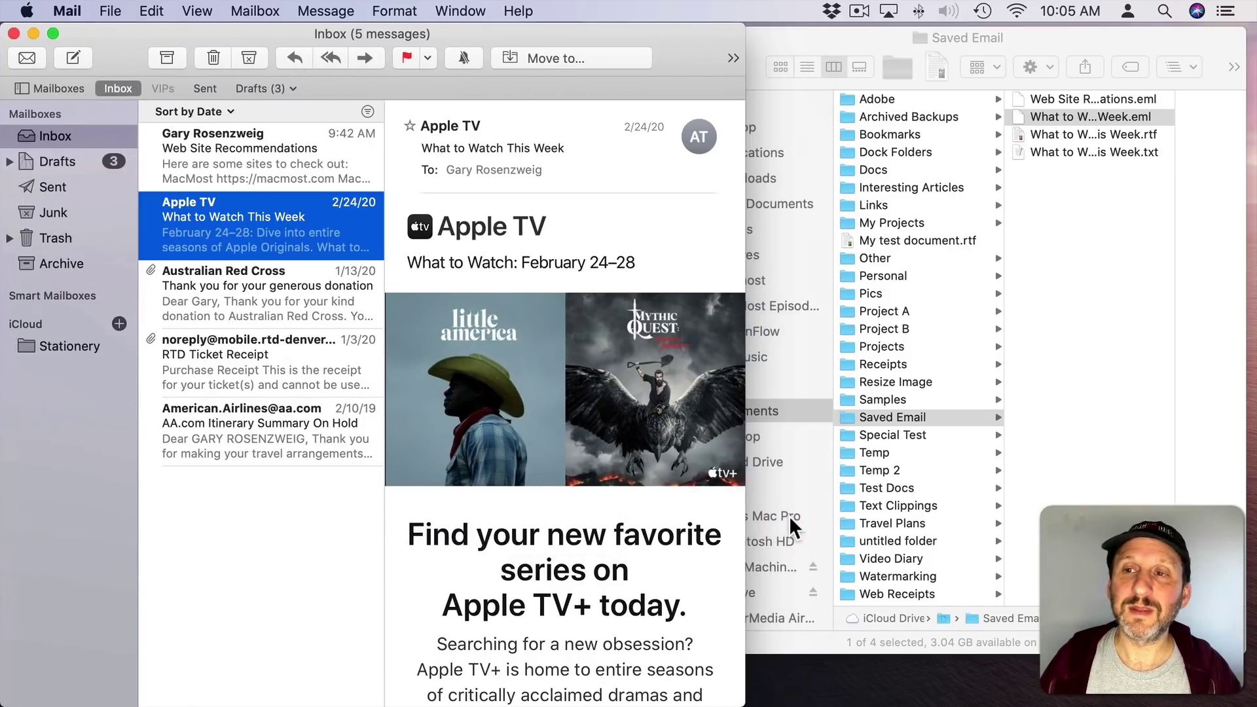
{"action": "double_click", "coordinate": [1050, 134]}
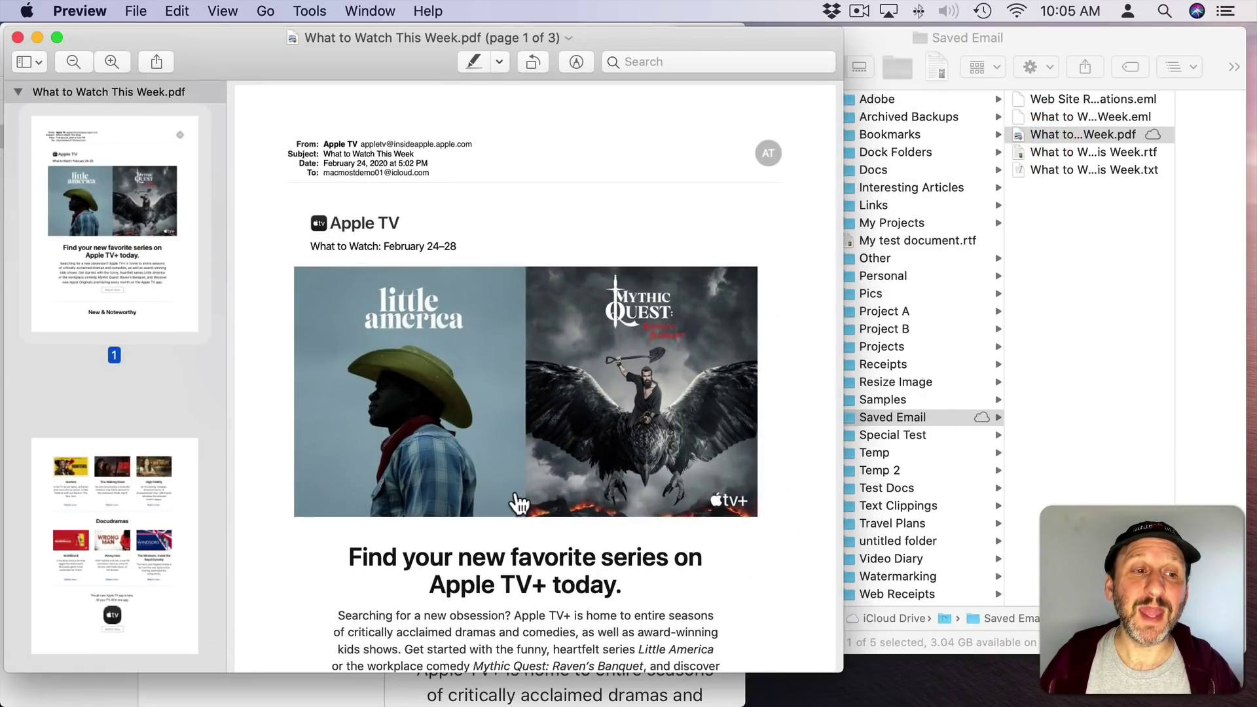
{"action": "scroll", "coordinate": [515, 503], "scroll_direction": "down", "scroll_amount": 20}
{"action": "scroll", "coordinate": [516, 504], "scroll_direction": "down", "scroll_amount": 10}
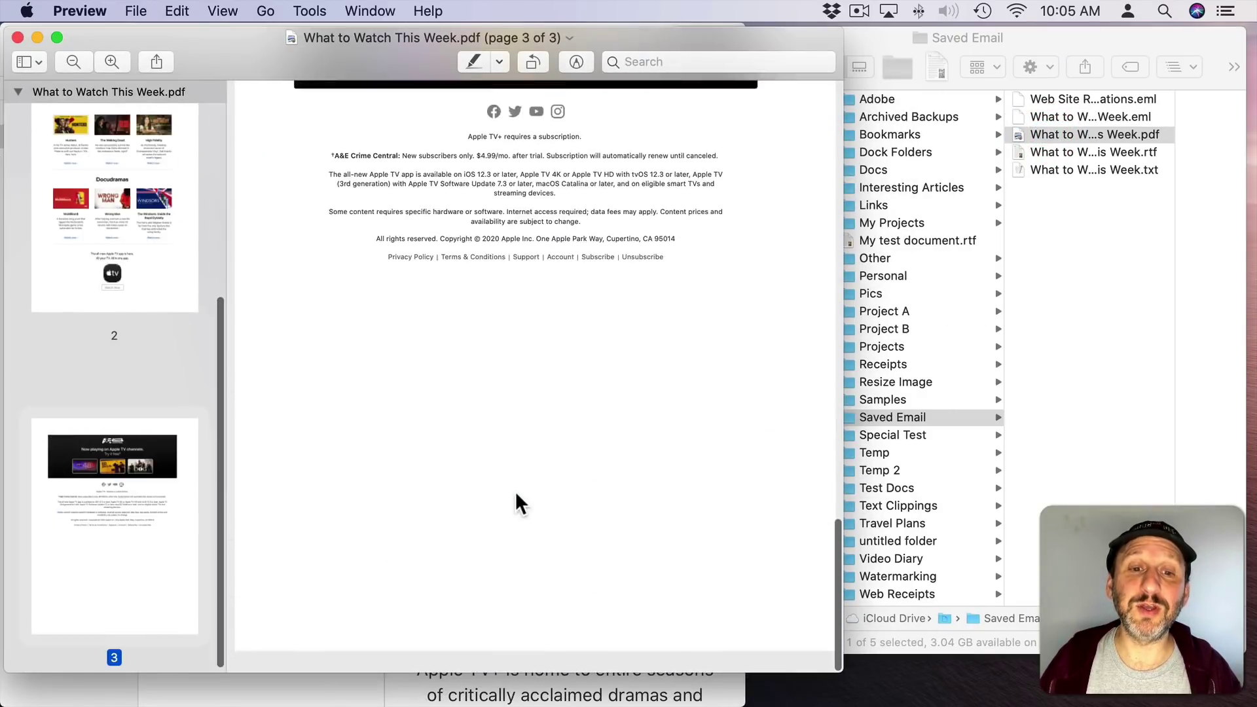
{"action": "scroll", "coordinate": [516, 505], "scroll_direction": "up", "scroll_amount": 20}
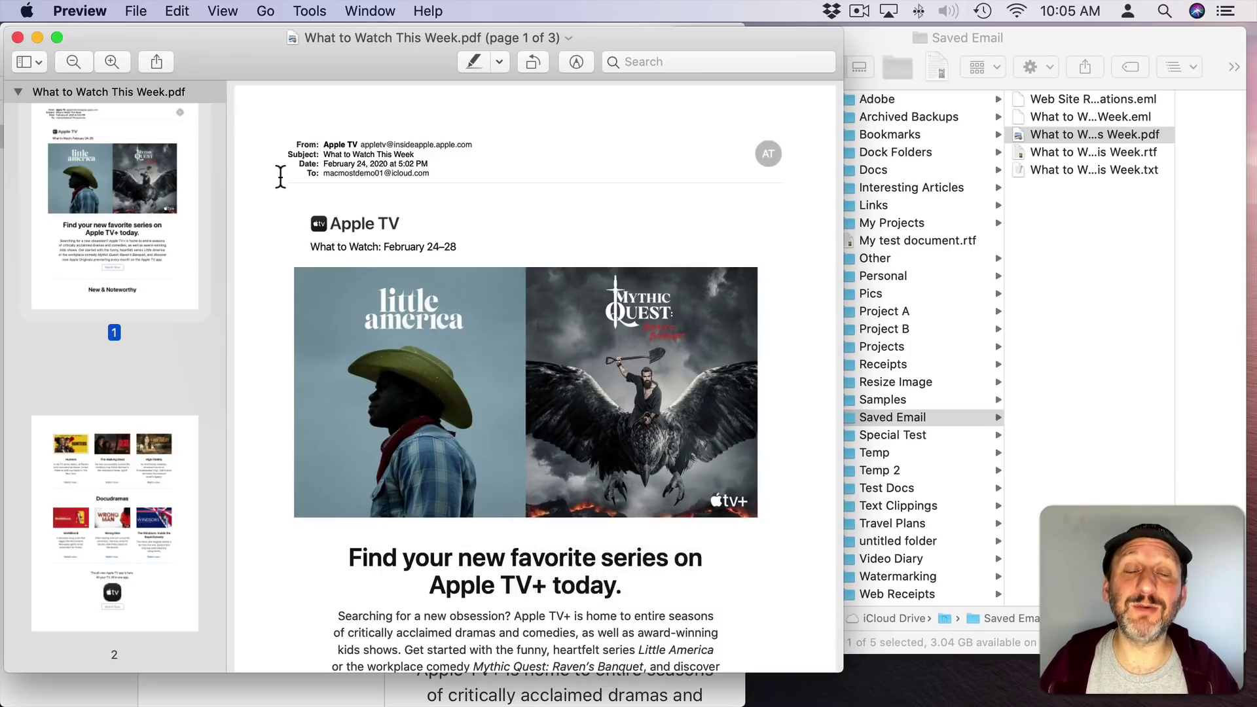
{"action": "key", "text": "super+q"}
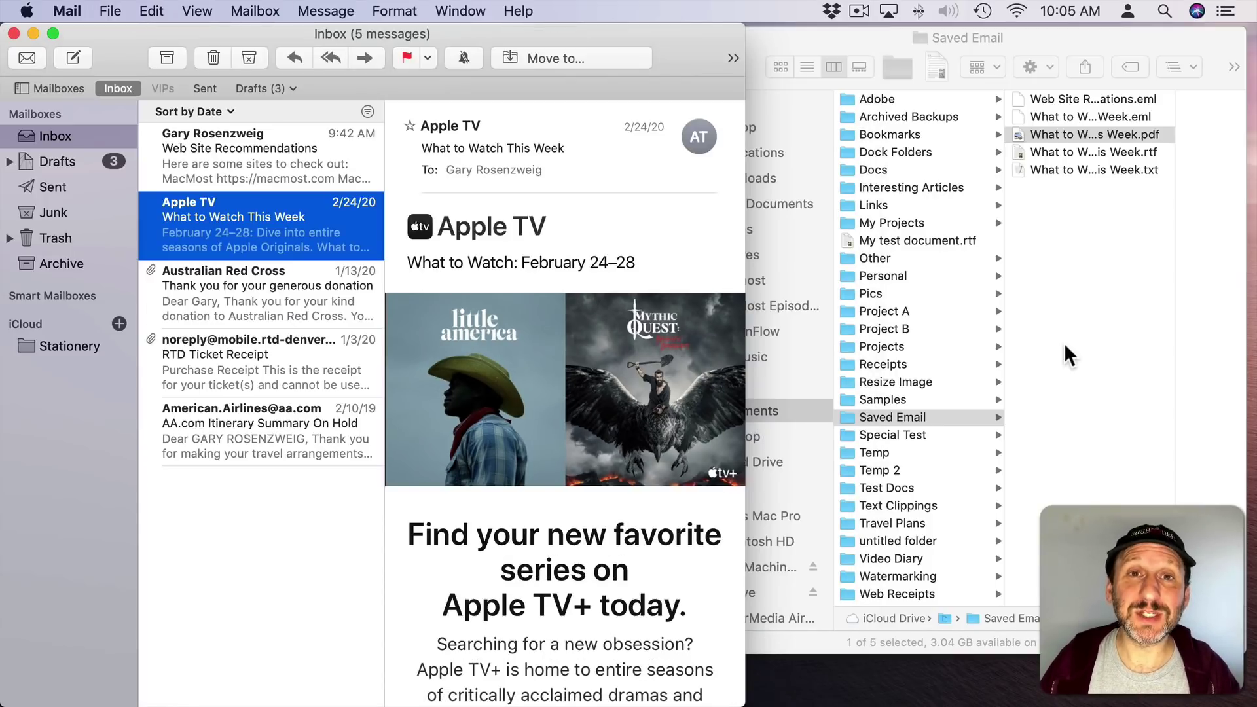
{"action": "left_click", "coordinate": [1064, 344]}
{"action": "key", "text": "Return"}
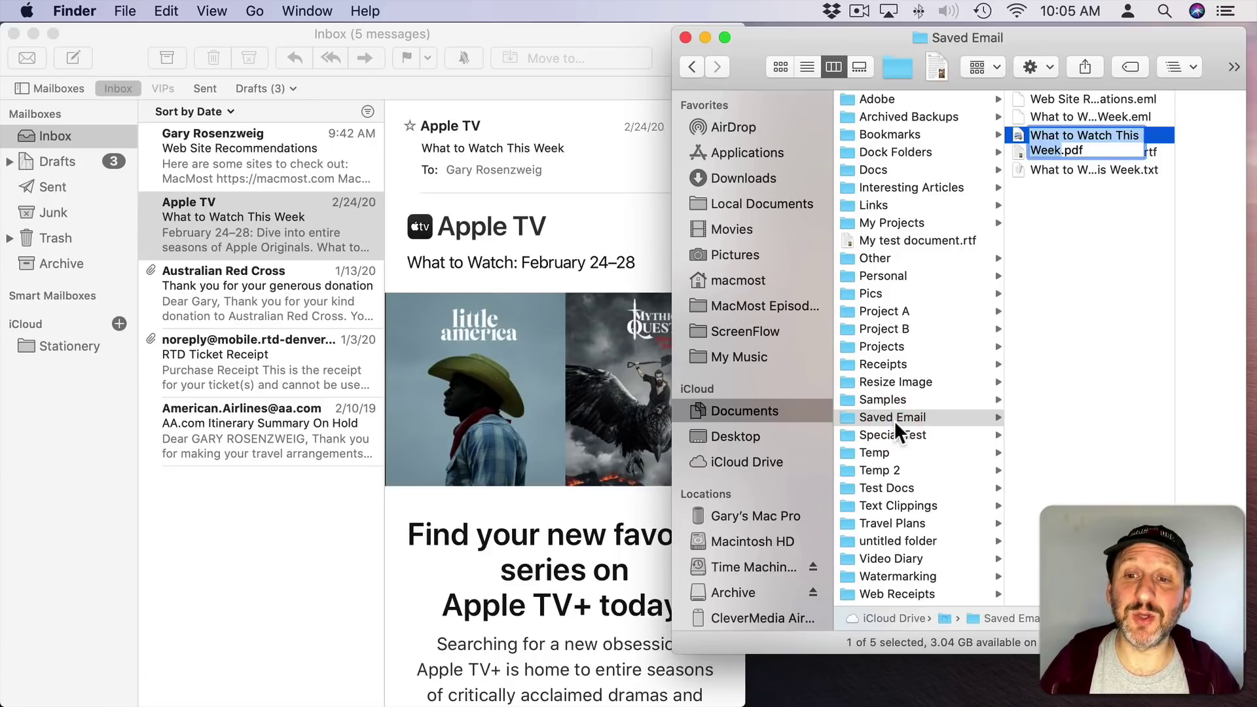
{"action": "left_click", "coordinate": [865, 364]}
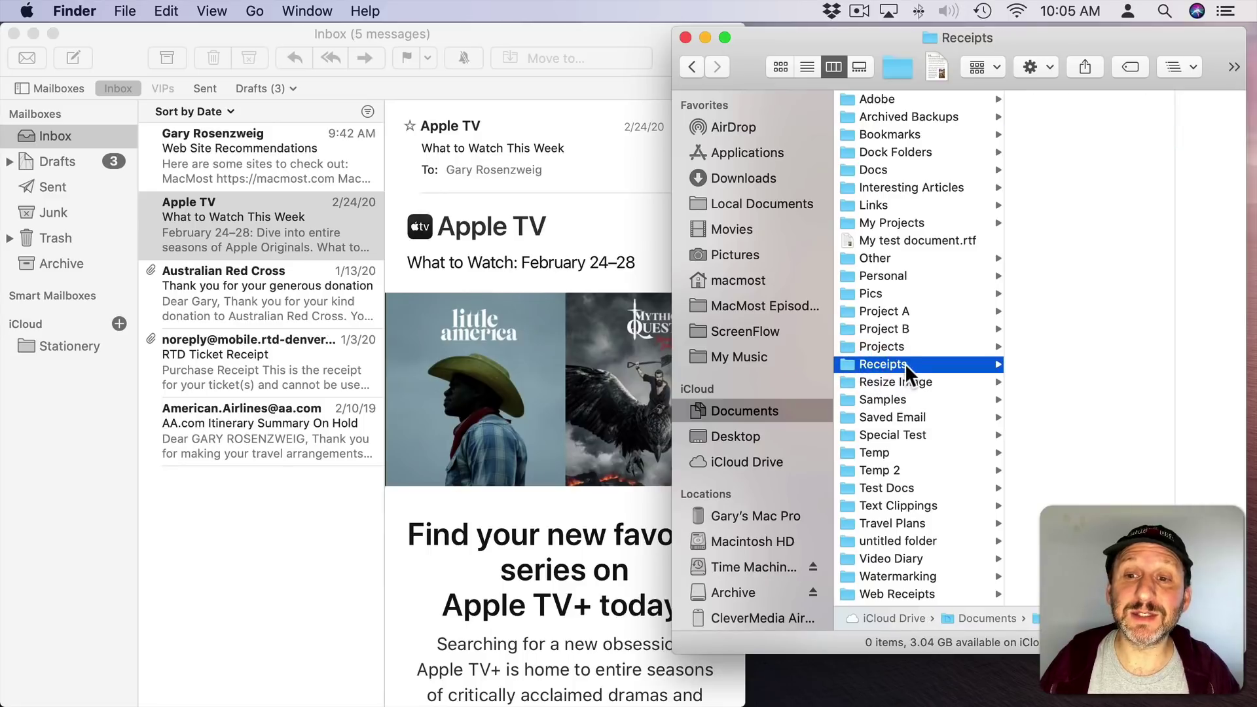
{"action": "left_click", "coordinate": [250, 355]}
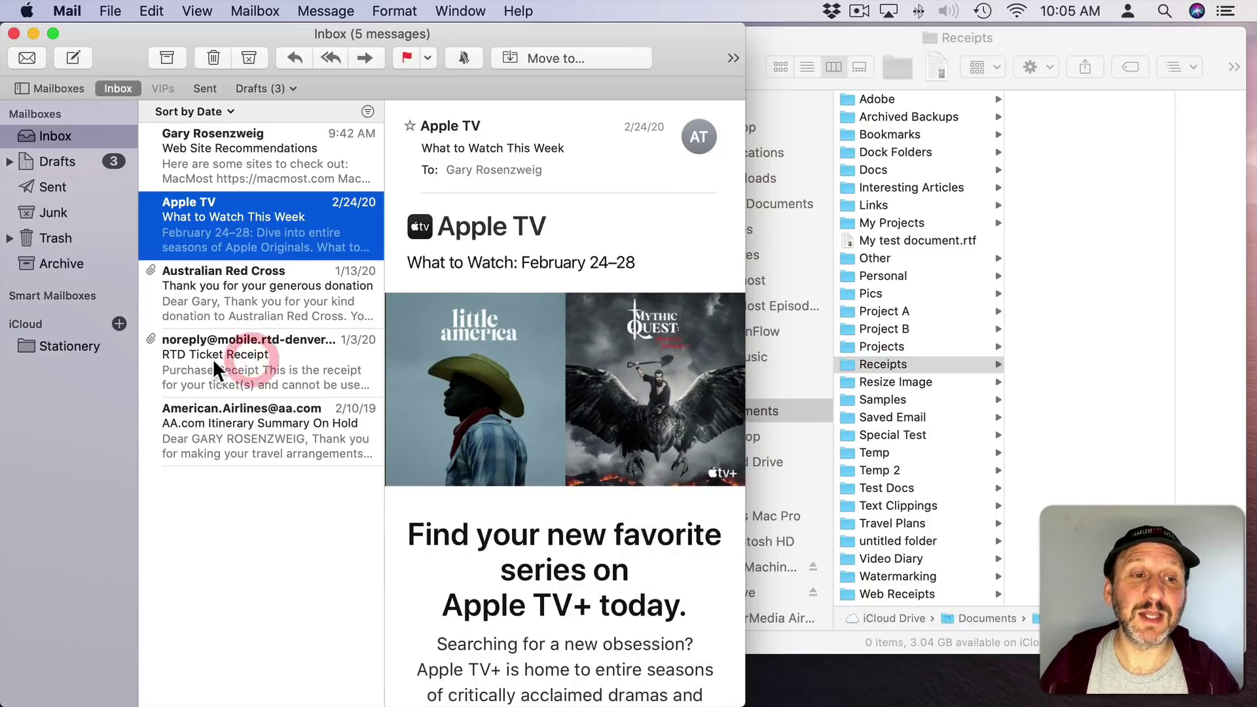
{"action": "left_click", "coordinate": [213, 359]}
{"action": "left_click_drag", "start_coordinate": [275, 360], "coordinate": [1063, 211]}
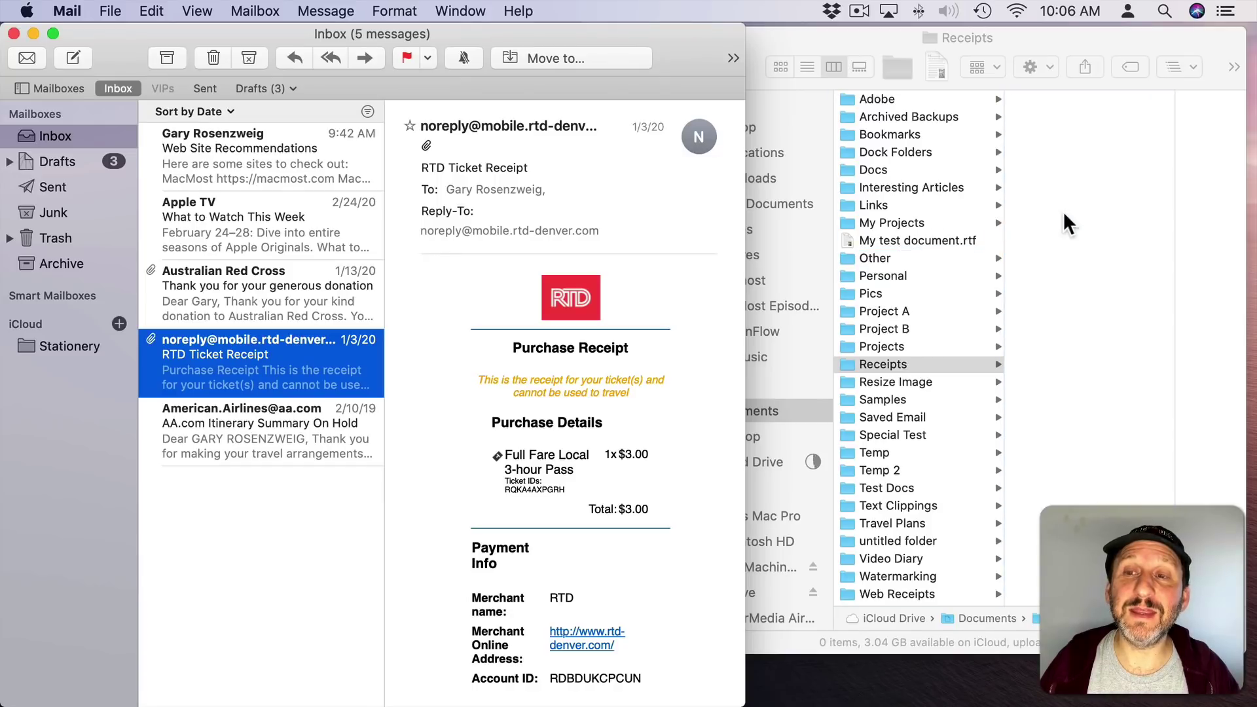
View the saved RTD Ticket Receipt.eml file from Finder's Receipts folder, and close its message window.
{"action": "left_click", "coordinate": [1059, 171]}
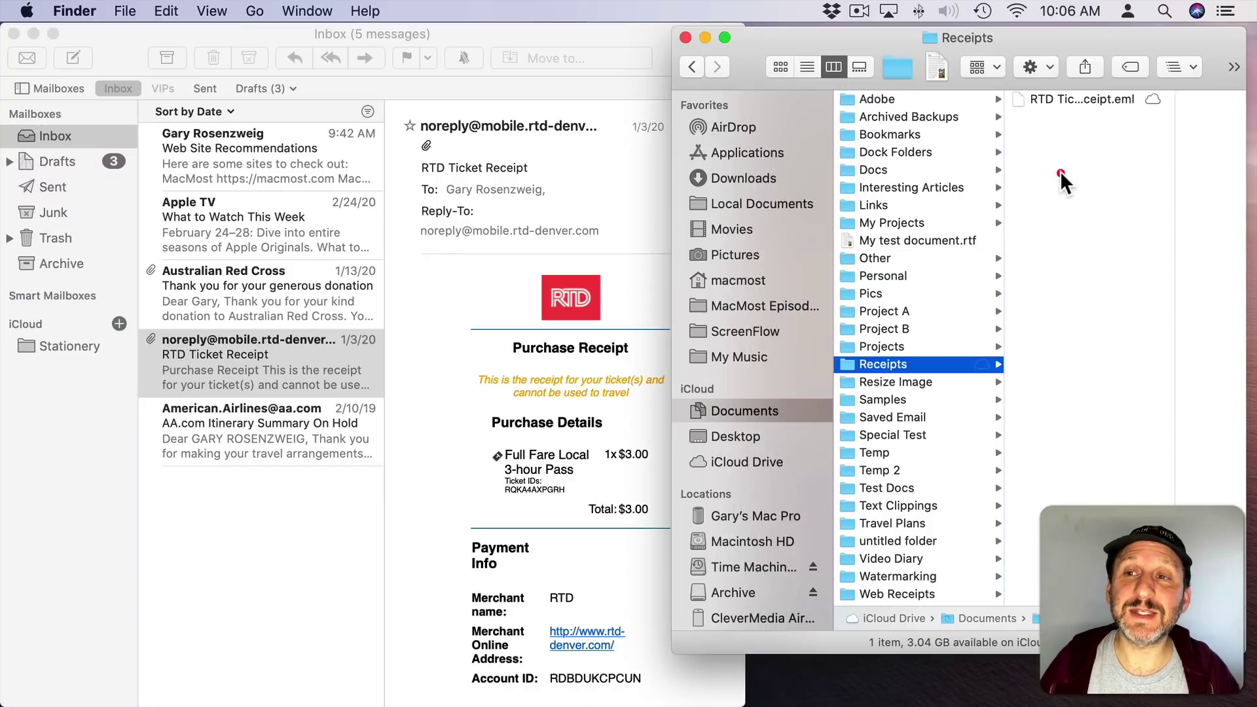
{"action": "double_click", "coordinate": [1058, 101]}
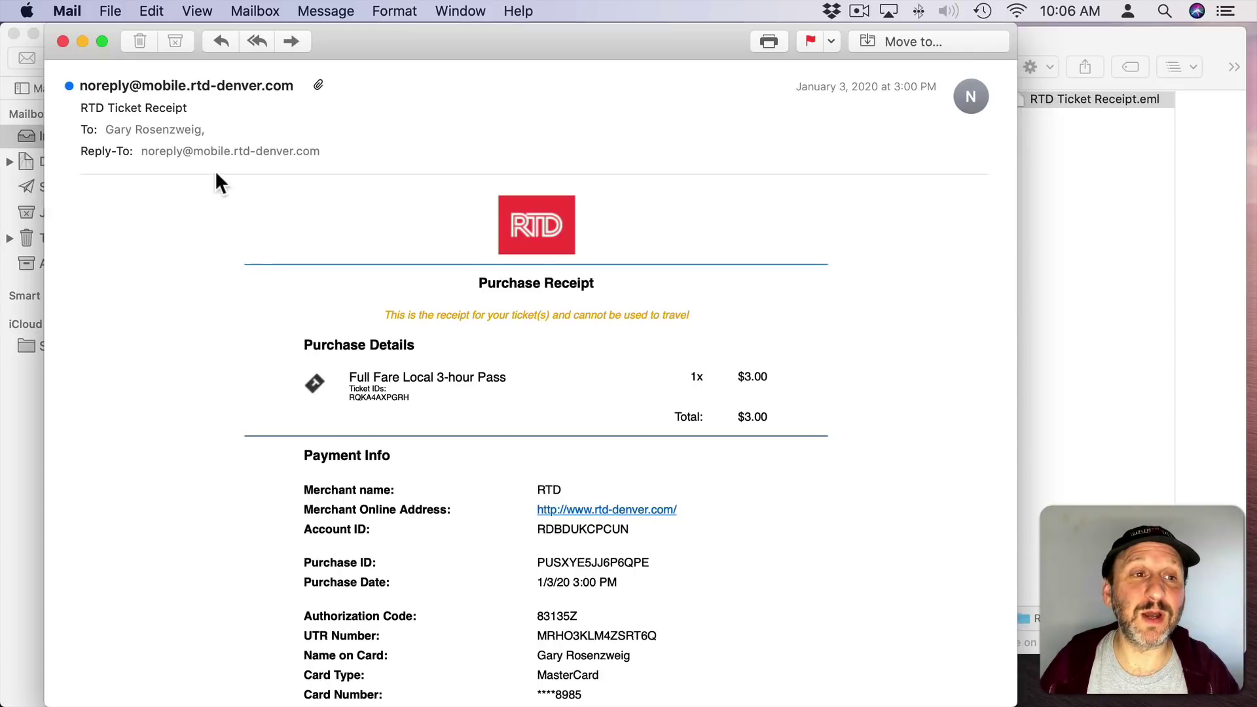
{"action": "left_click", "coordinate": [60, 40]}
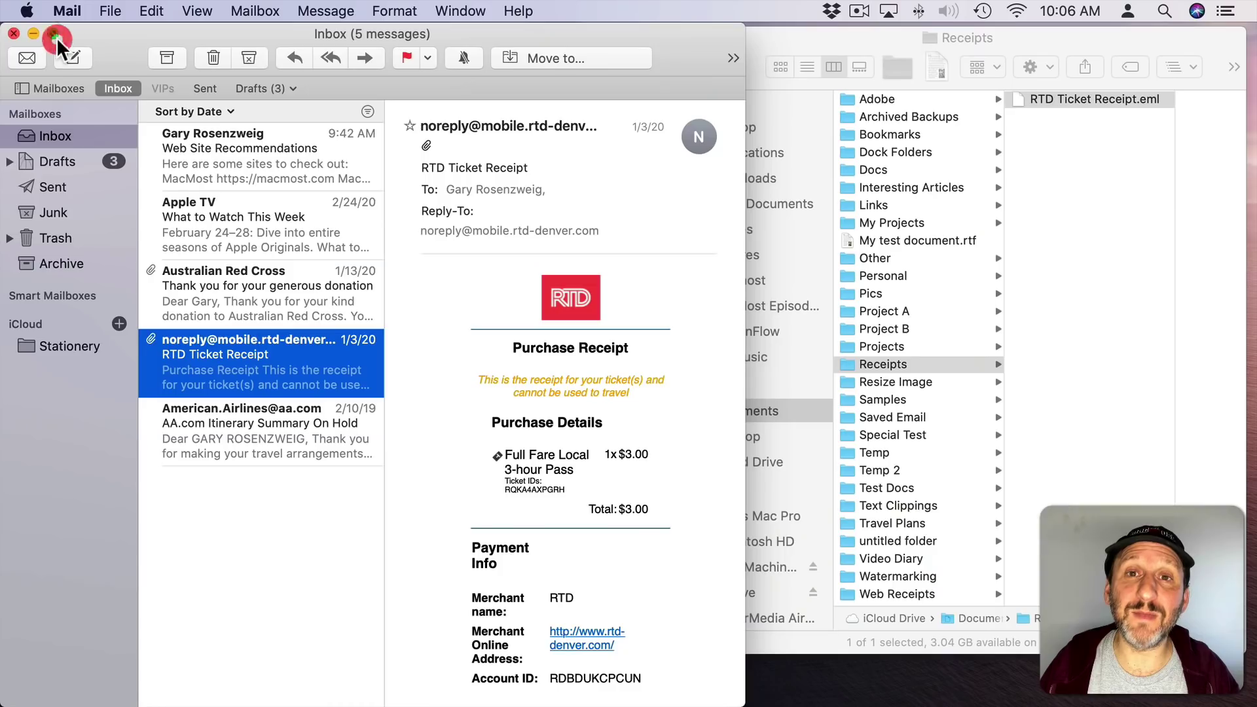
Copy the AA.com Itinerary Summary On Hold message from Mail into Finder's Travel Plans folder, and view the resulting .eml file.
{"action": "left_click", "coordinate": [879, 490]}
{"action": "left_click", "coordinate": [886, 523]}
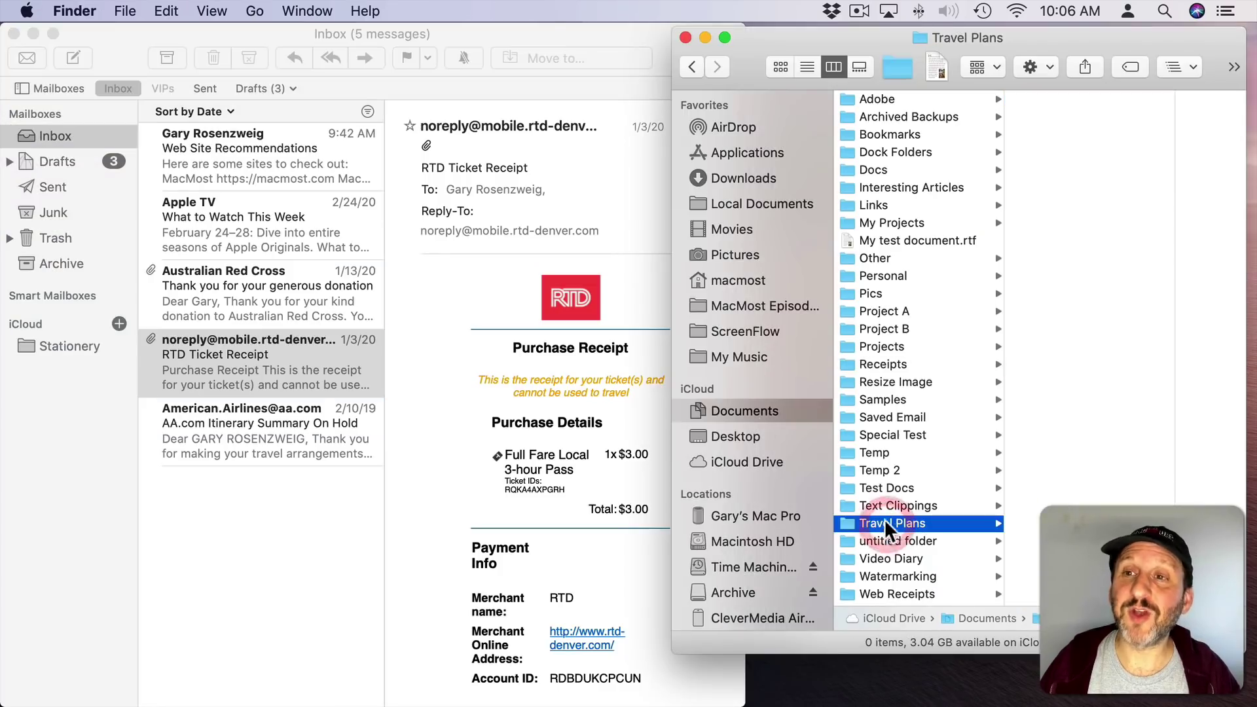
{"action": "left_click", "coordinate": [336, 387]}
{"action": "left_click", "coordinate": [265, 430]}
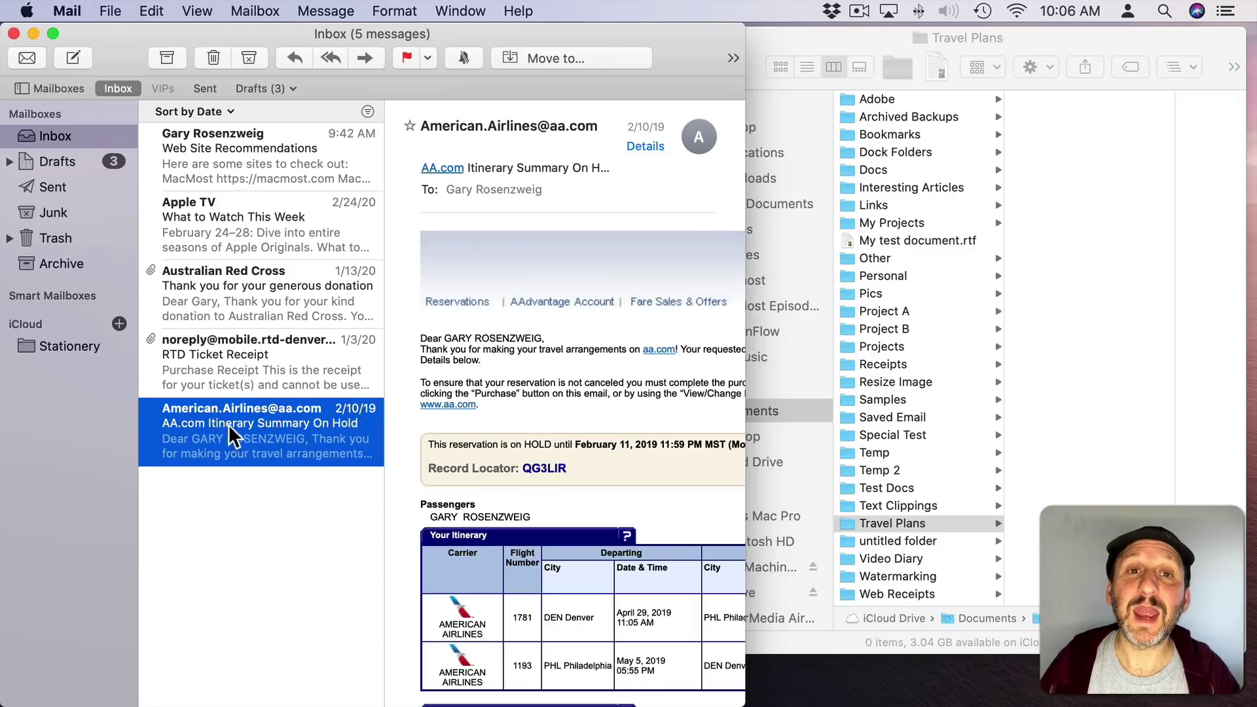
{"action": "left_click_drag", "start_coordinate": [175, 433], "coordinate": [1064, 154]}
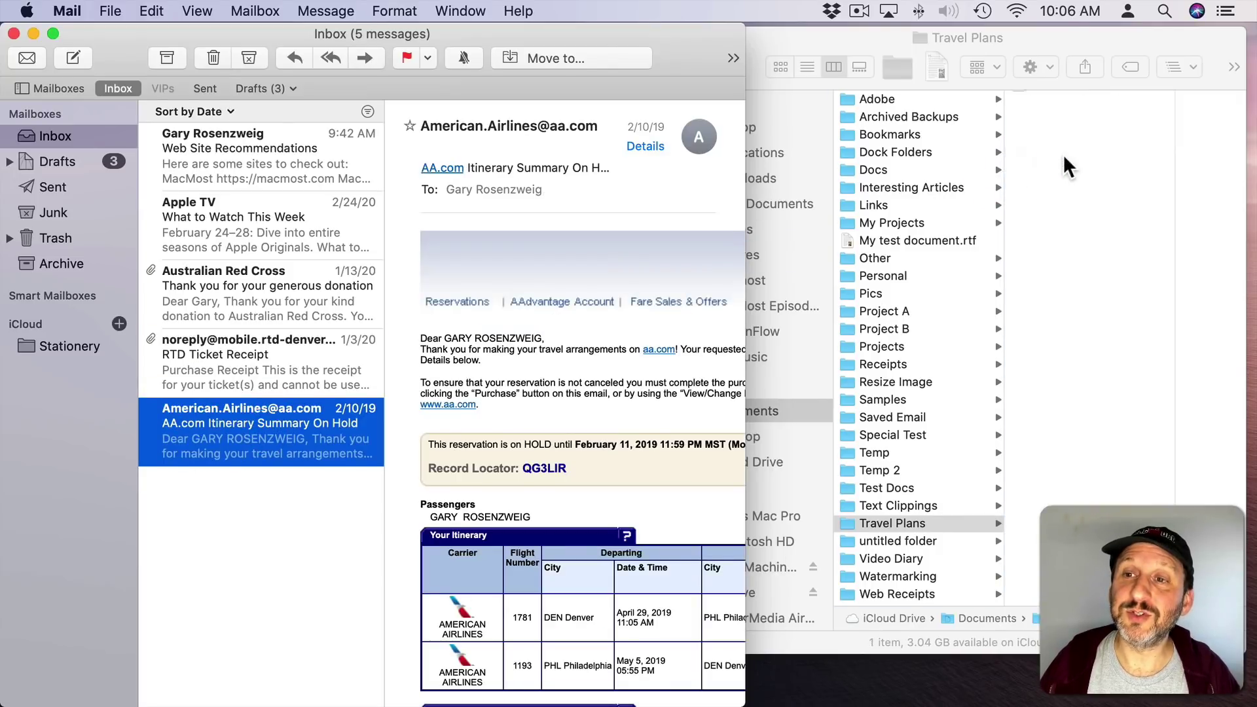
{"action": "double_click", "coordinate": [1047, 97]}
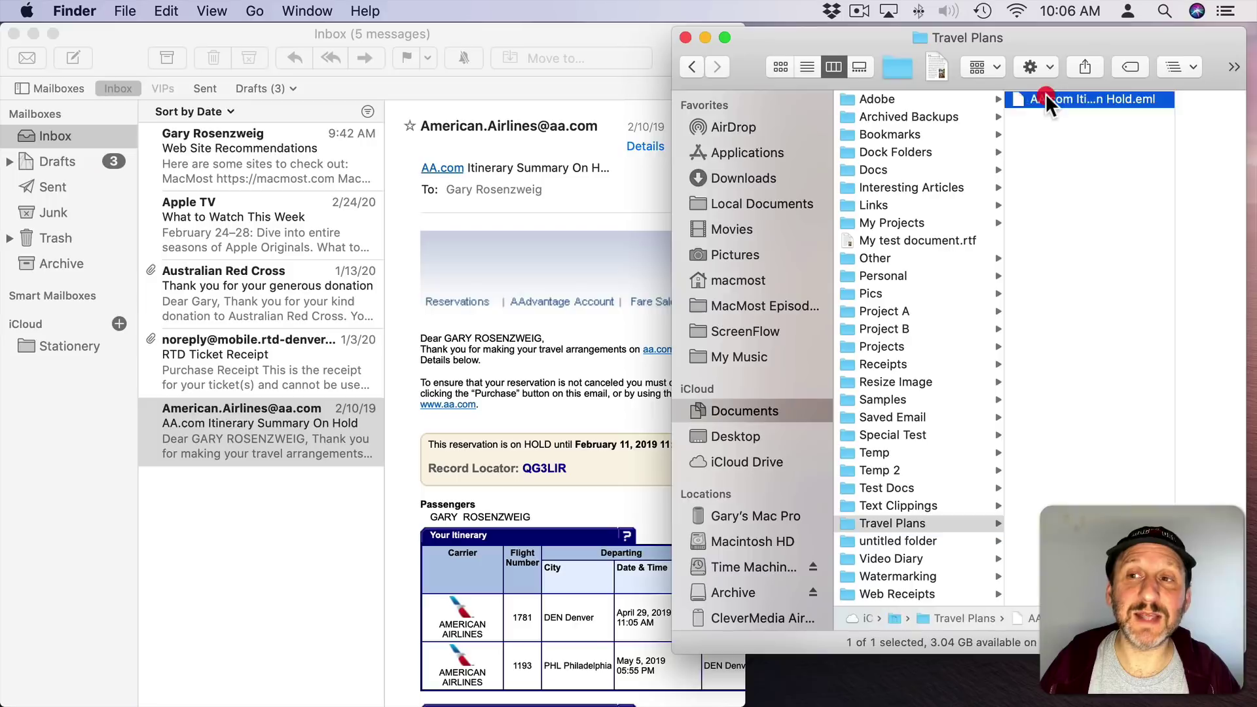
{"action": "key", "text": "super+w"}
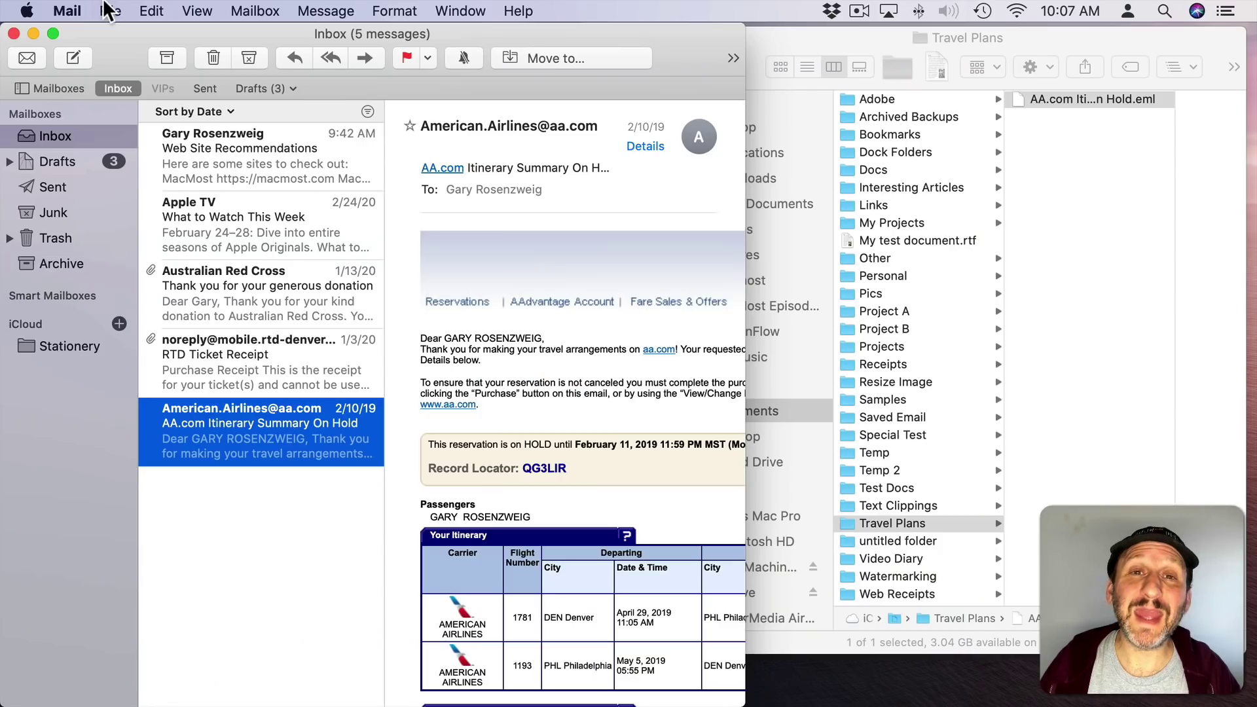
In Mail, export the AA.com Itinerary Summary On Hold message as a PDF in the Travel Plans folder, and switch back to Finder.
{"action": "left_click", "coordinate": [108, 9]}
{"action": "left_click", "coordinate": [170, 284]}
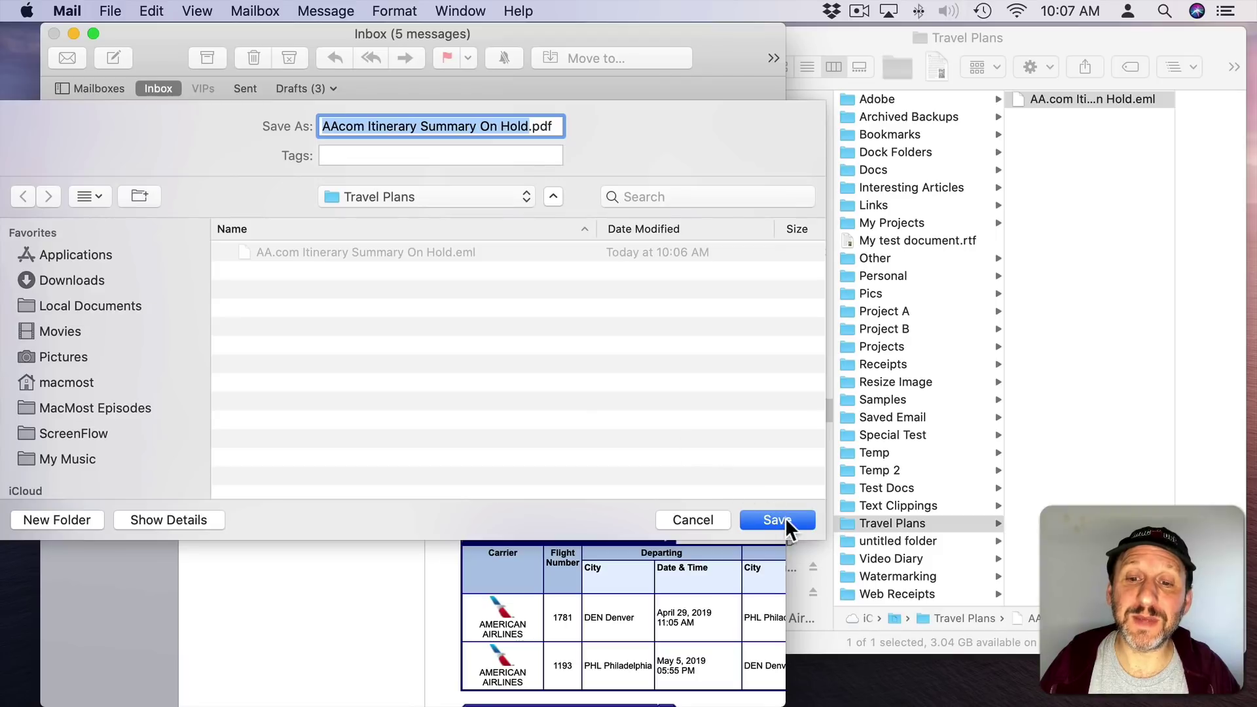
{"action": "left_click", "coordinate": [780, 519]}
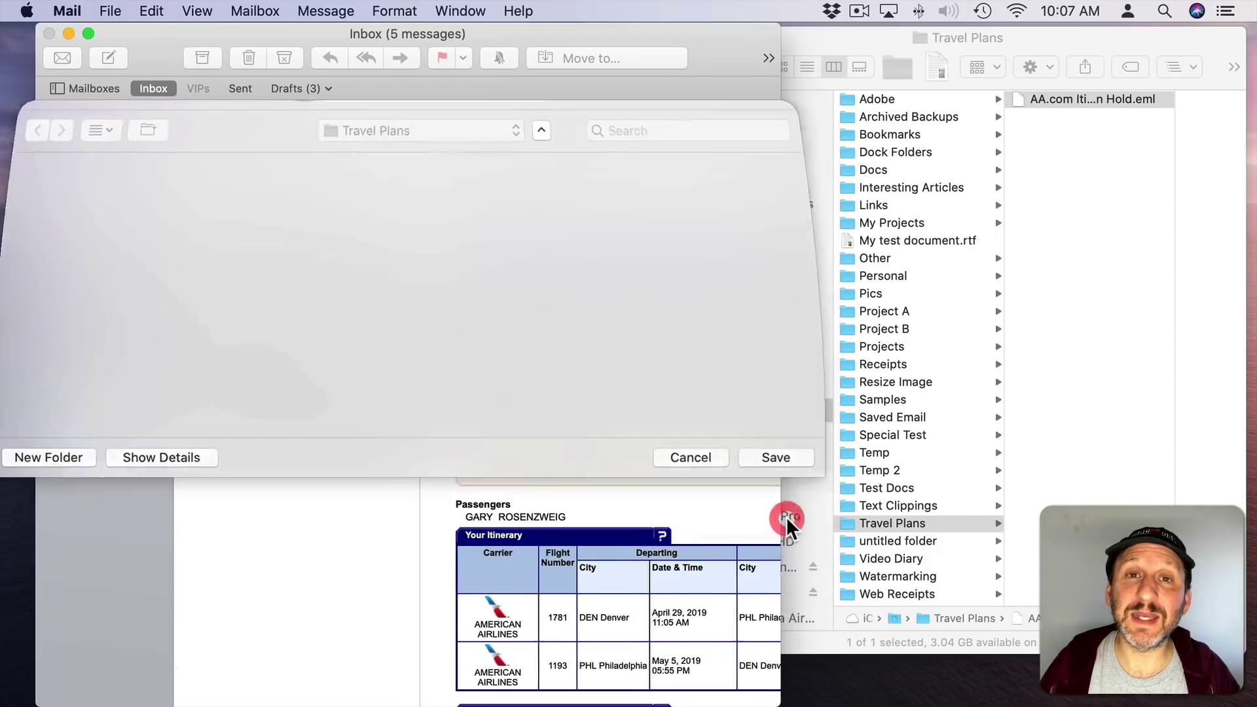
{"action": "left_click", "coordinate": [1090, 143]}
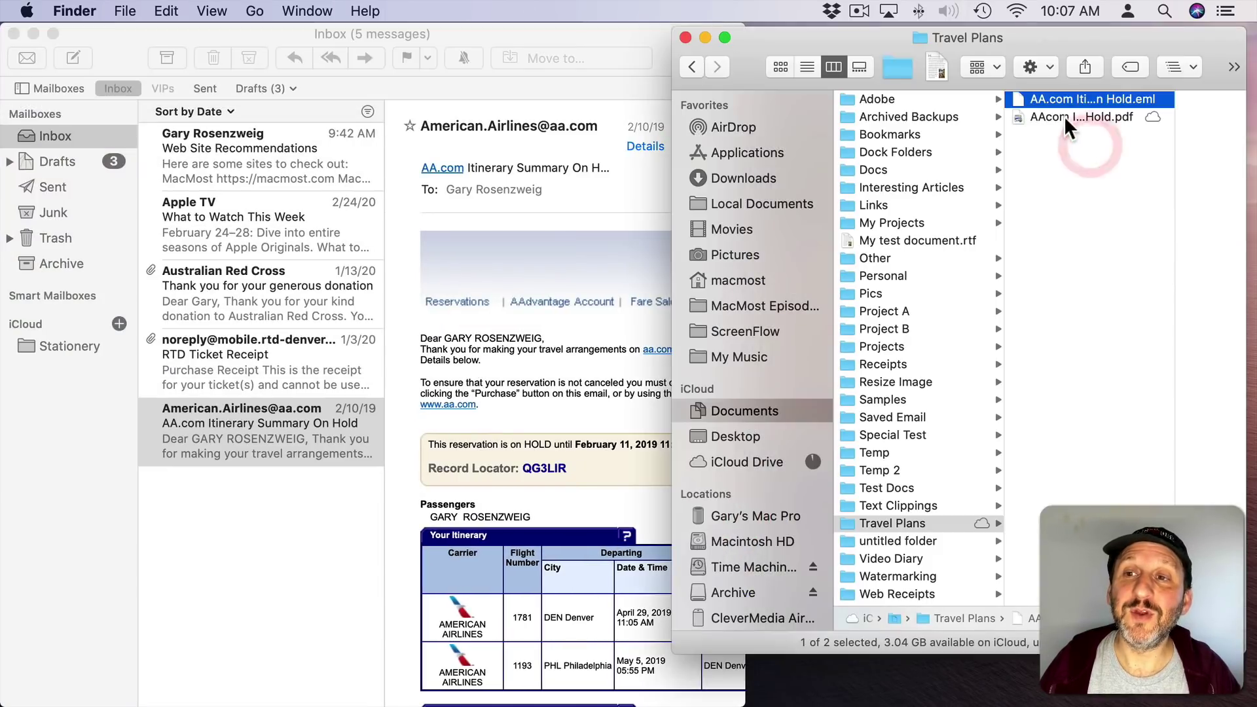